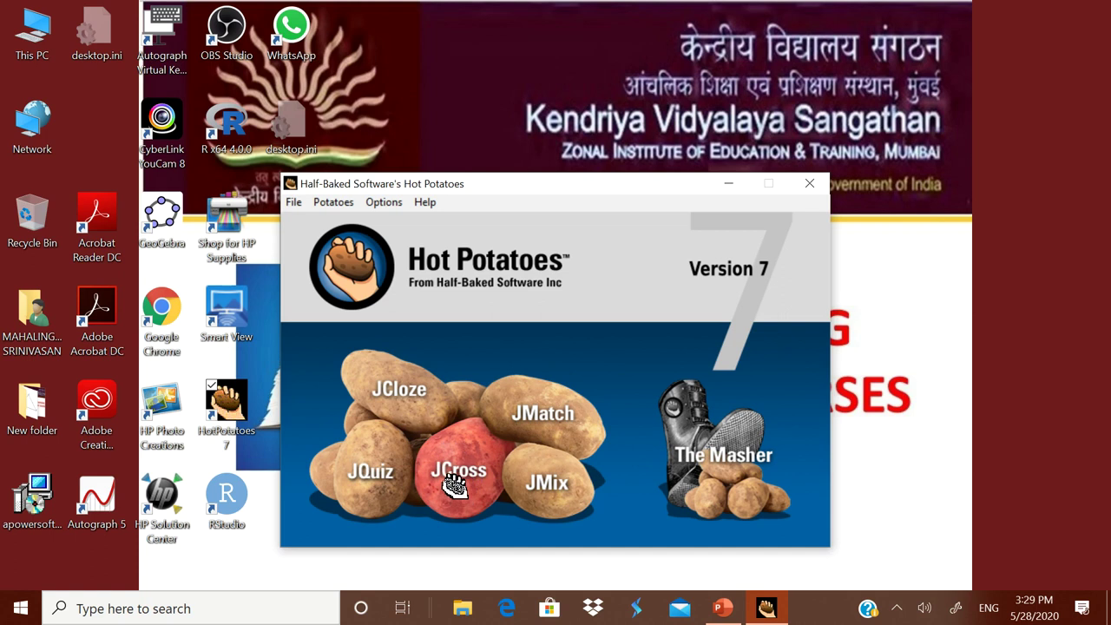
Open the Hot Potatoes tutorial from the Help menu in Chrome and start it.
left_click(425, 202)
left_click(436, 240)
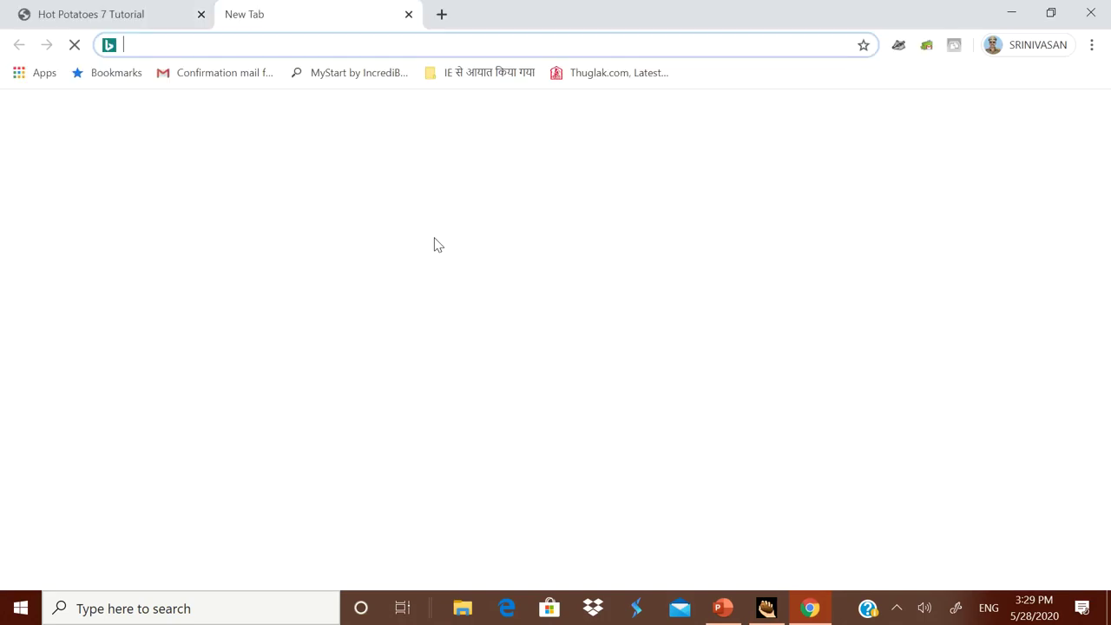
left_click(150, 30)
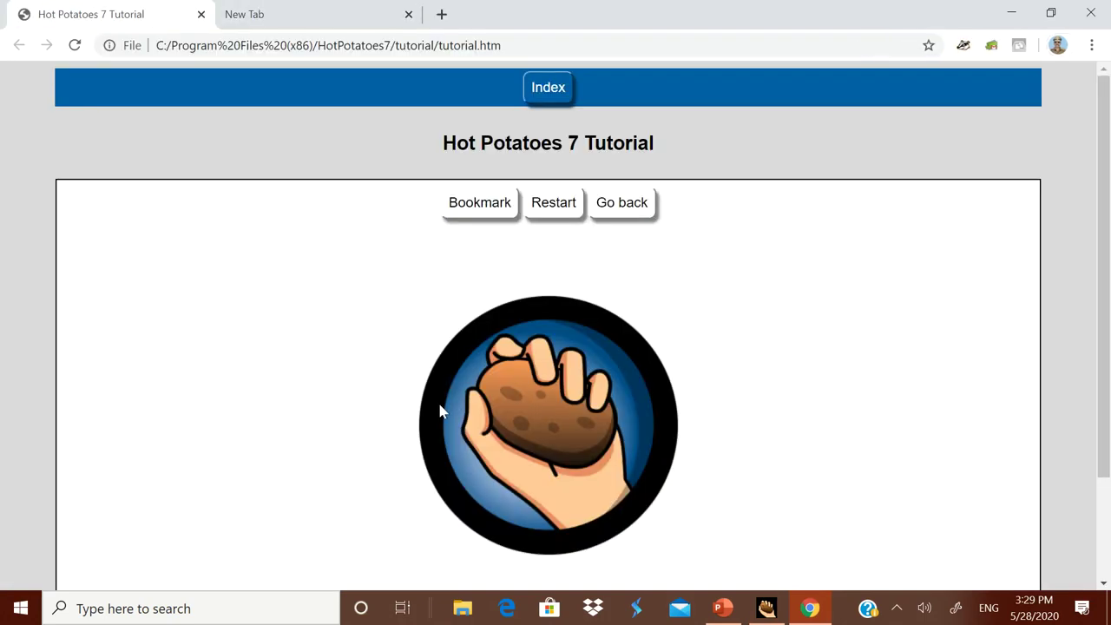
scroll(442, 409, "down", 2)
left_click(548, 512)
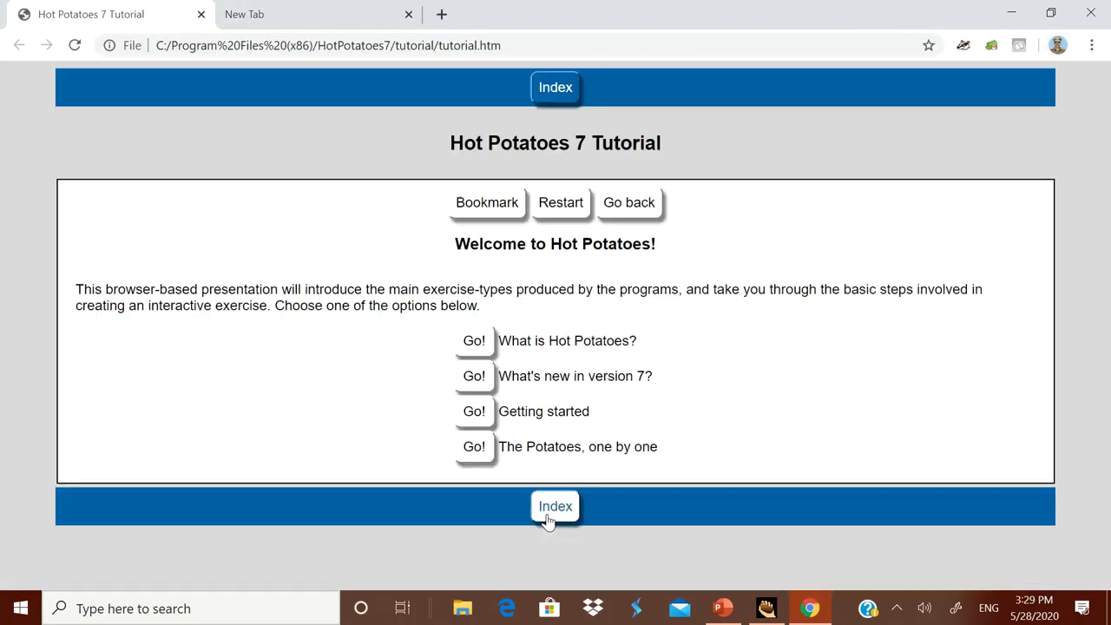
Go from The Potatoes page to the JCross introduction and its example crossword.
left_click(475, 452)
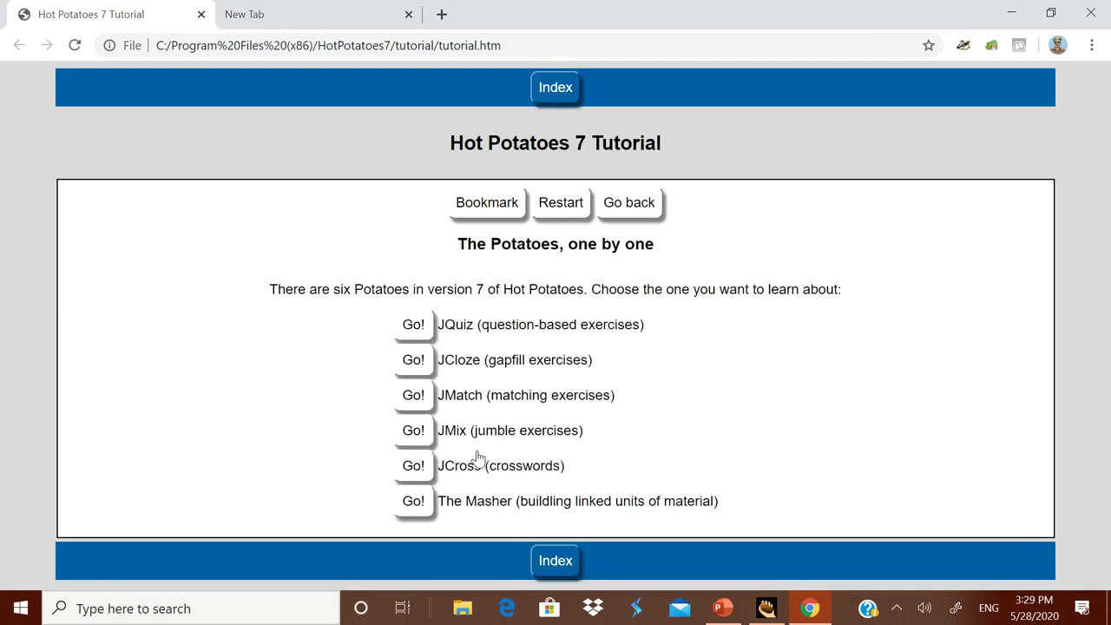
left_click(417, 468)
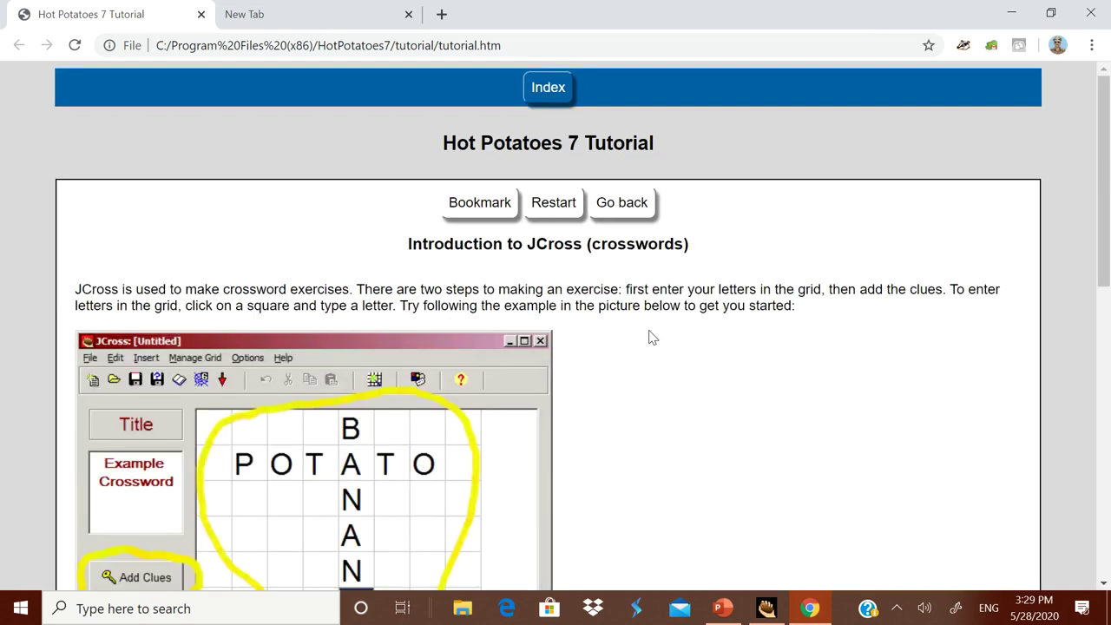
scroll(651, 334, "down", 5)
scroll(651, 330, "down", 3)
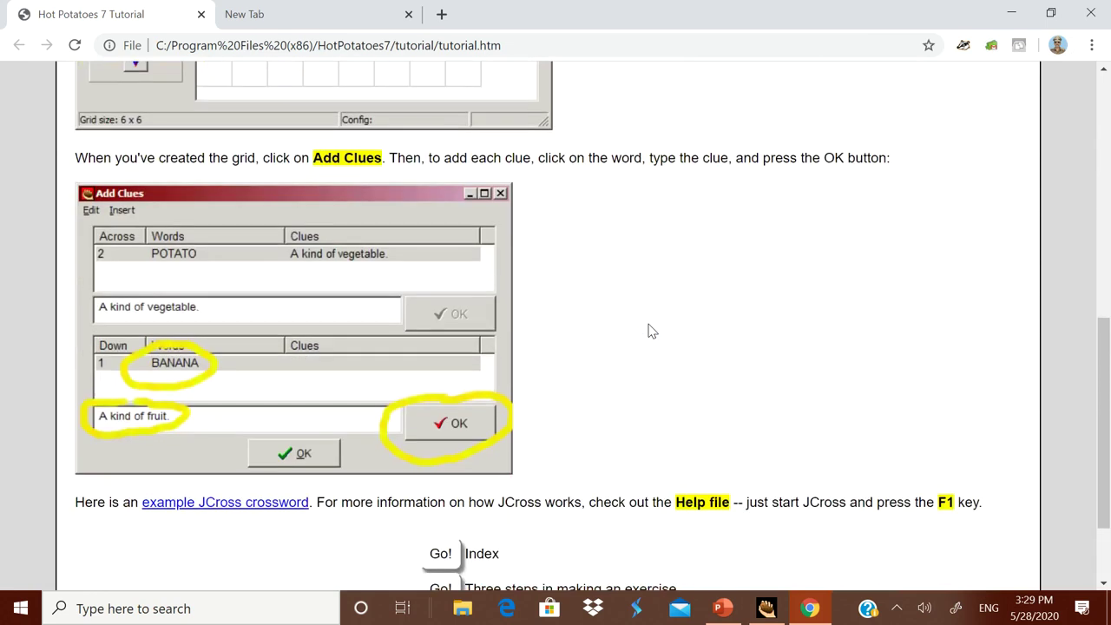
left_click(191, 385)
scroll(796, 354, "down", 2)
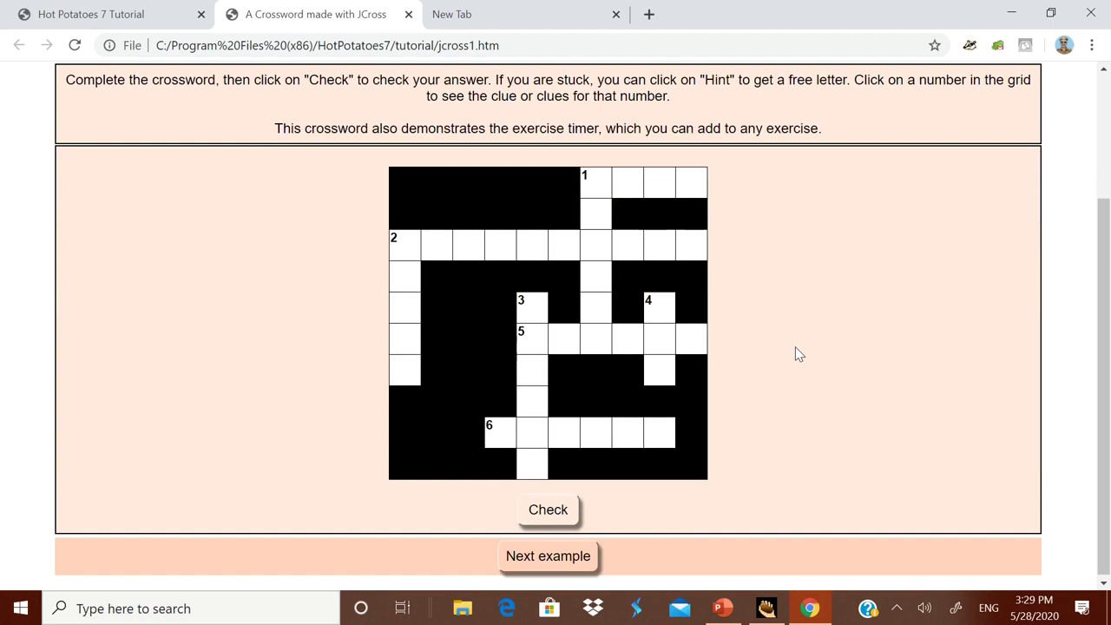
Try clue 1 Down in the example crossword, then close both tabs and Chrome.
left_click(595, 191)
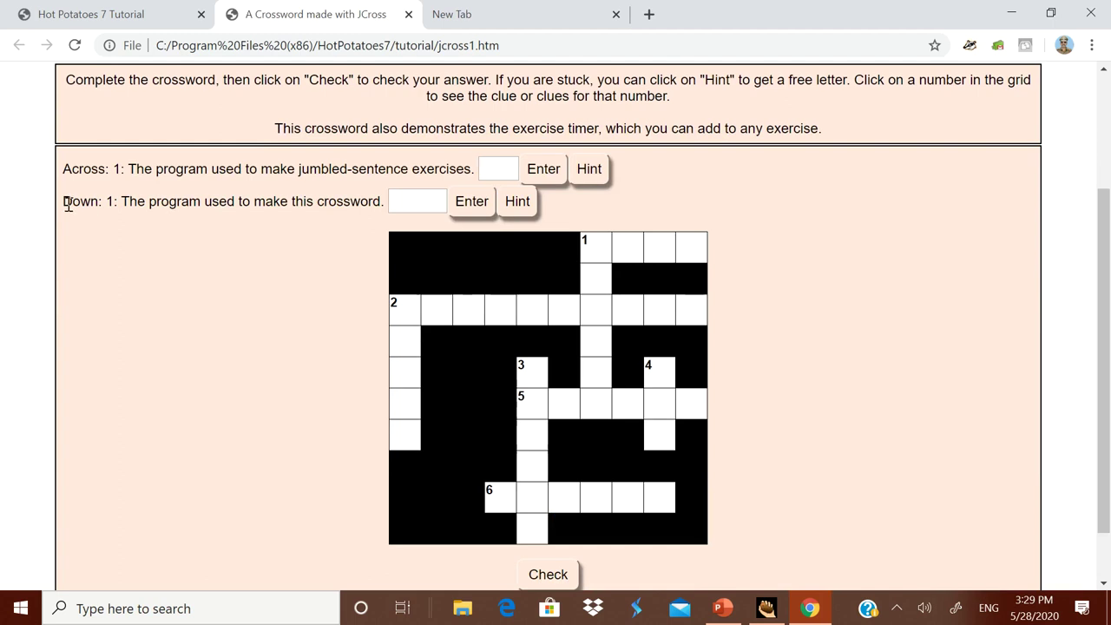
left_click(414, 201)
left_click(409, 14)
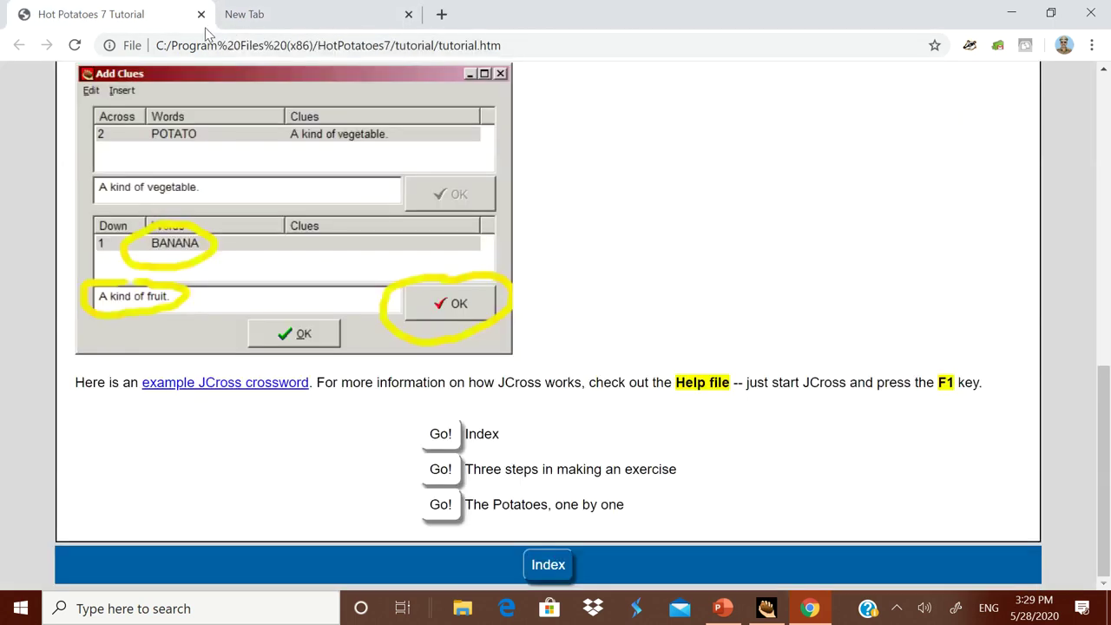
left_click(200, 15)
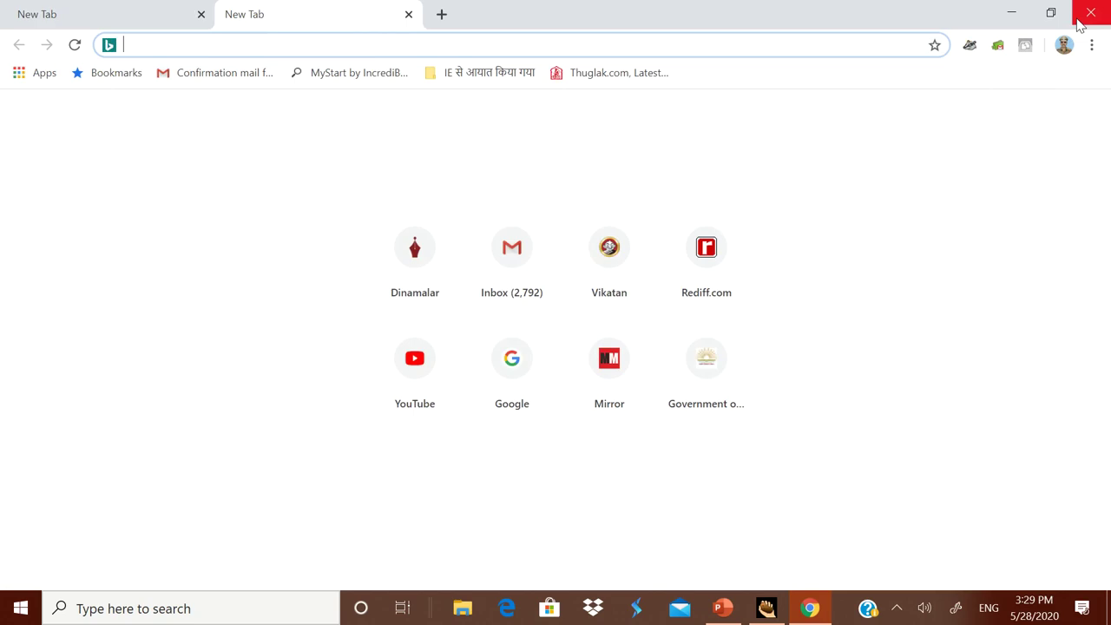
left_click(1081, 20)
left_click(338, 202)
Launch JCross from the Potatoes menu and enter the title STATE CAPITALS.
left_click(340, 288)
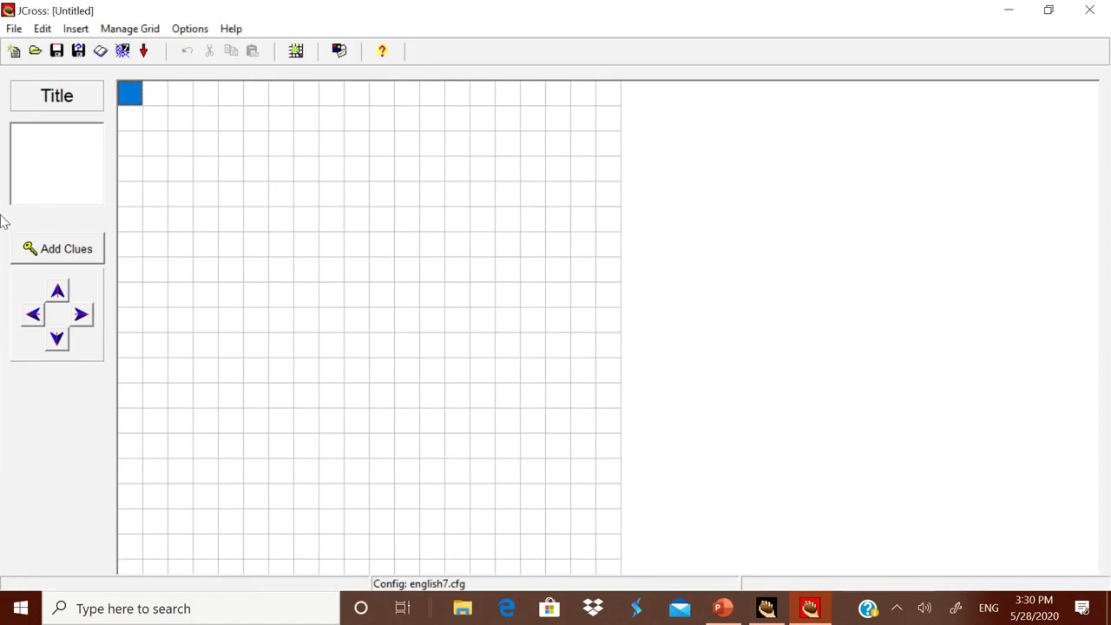
left_click(54, 154)
type("STATE CAPITALS")
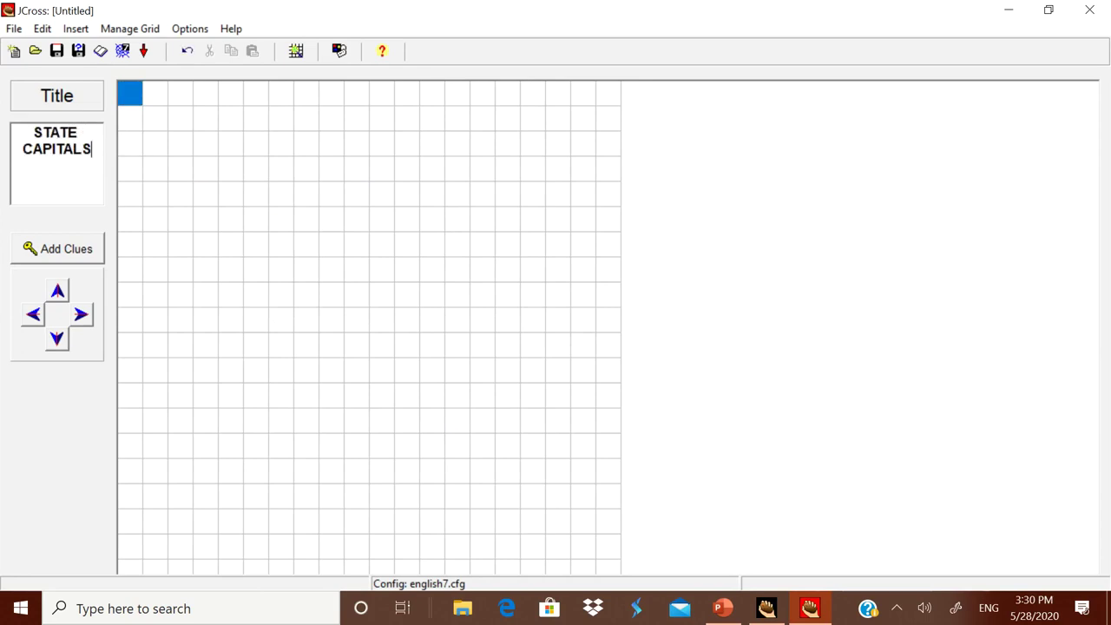
key("BackSpace")
type("S")
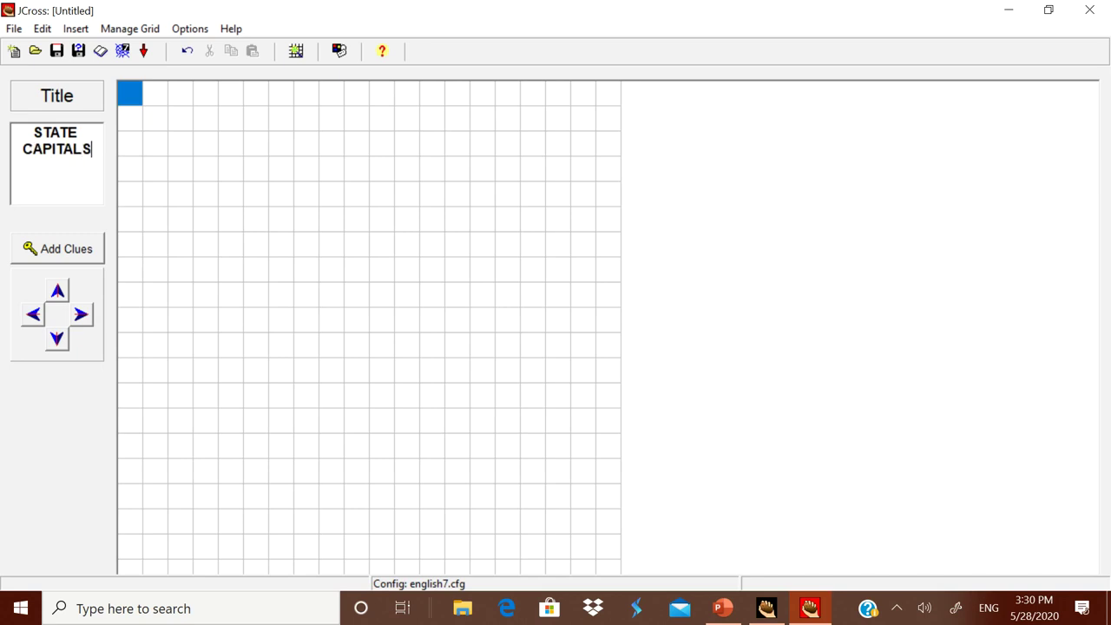
left_click(128, 31)
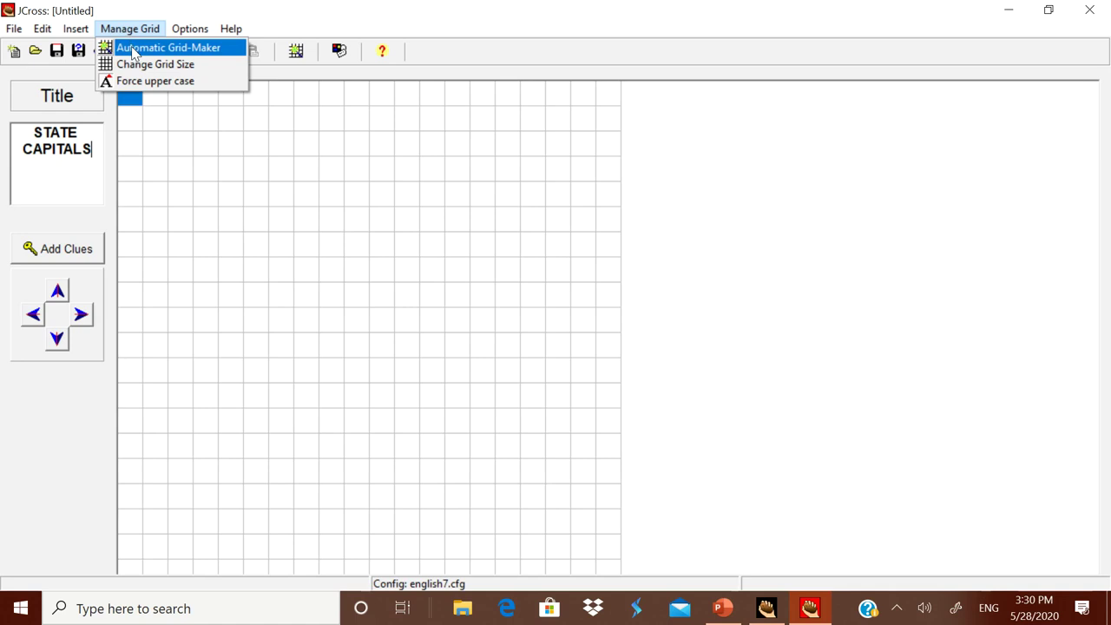
Auto-generate a grid from BENGALURU, CHENNAI, RAIPUR, MUMBAI and JAIPUR with maximum size 20.
left_click(135, 52)
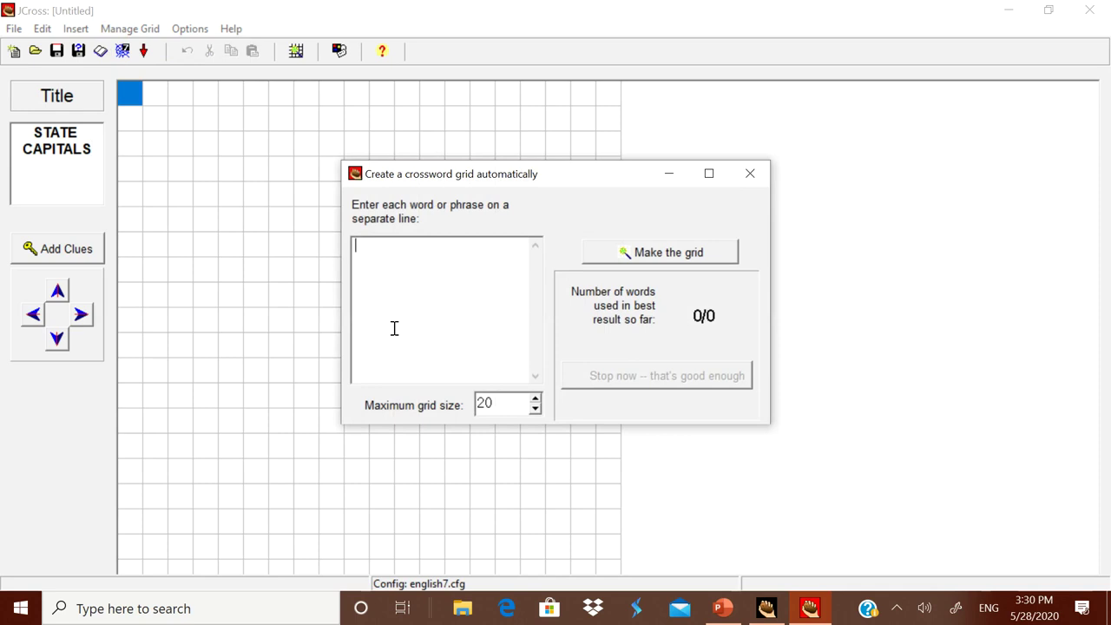
type("EB")
key("BackSpace")
key("BackSpace")
type("BENGALURU ")
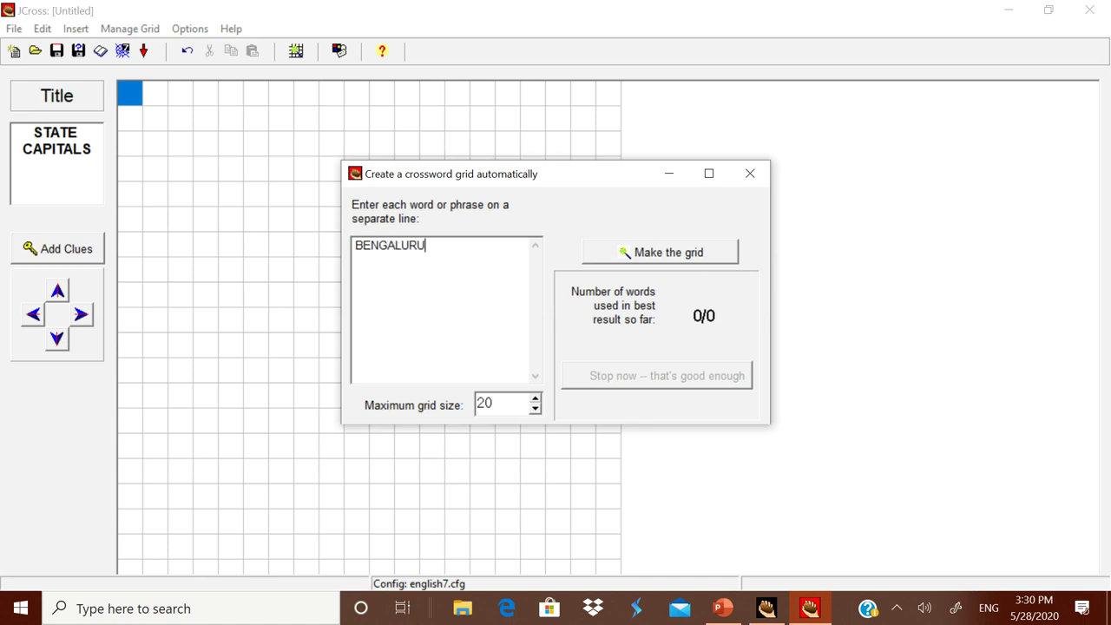
type("CHENNAI ")
type("RAIPUR")
key("Return")
type("MUMBAI ")
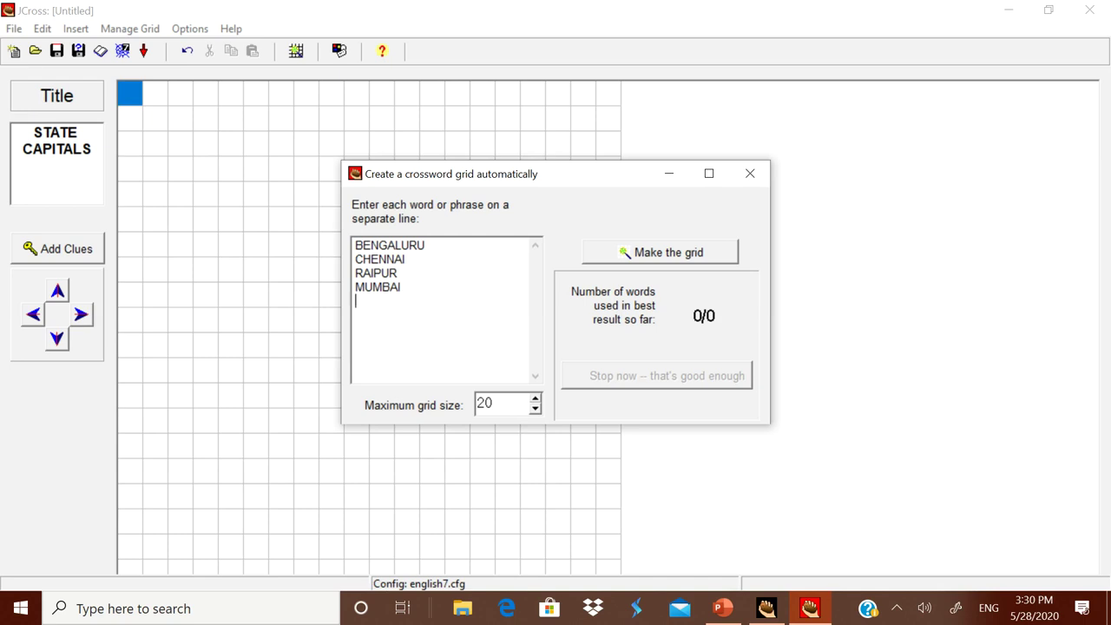
type("JAIPUR")
left_click(536, 399)
left_click(535, 409)
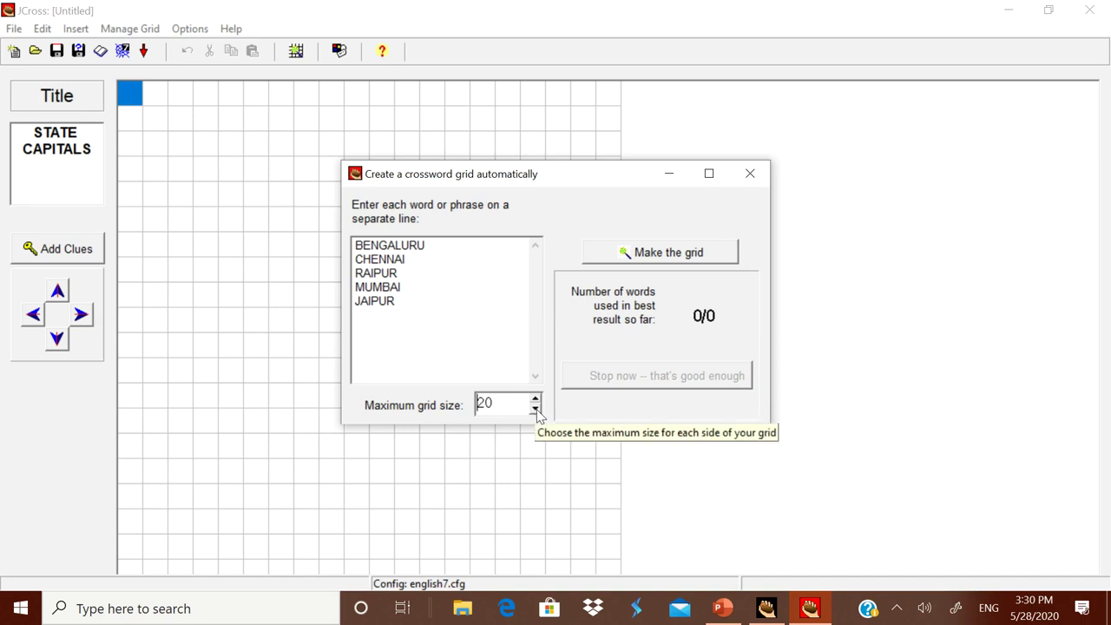
left_click(699, 256)
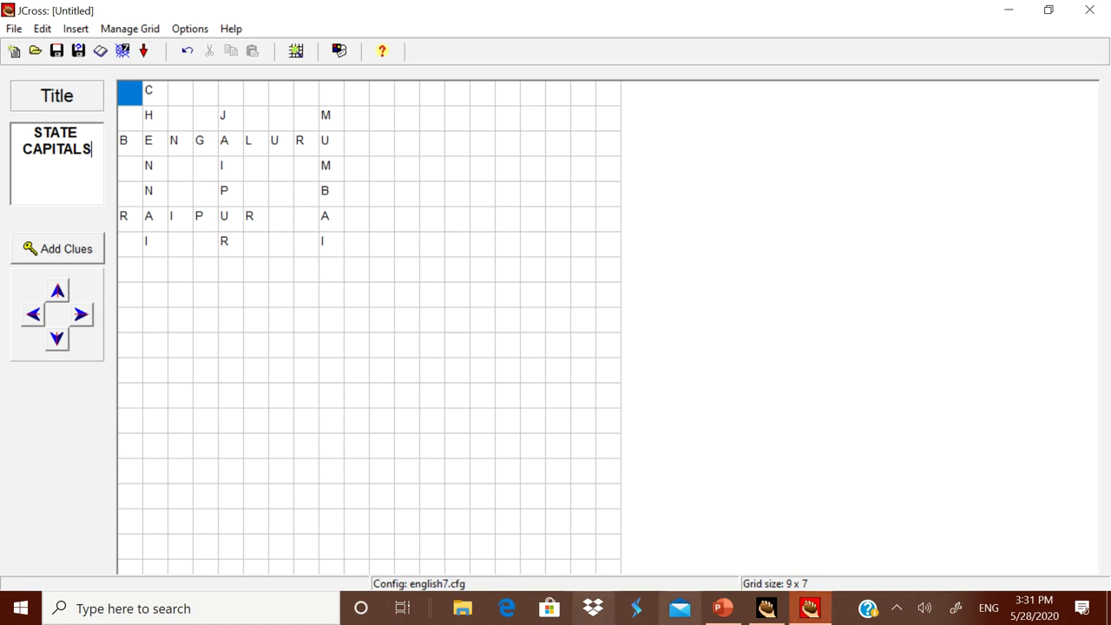
Open Add Clues and give BENGALURU the clue 'Capital of Karnataka'.
left_click(73, 252)
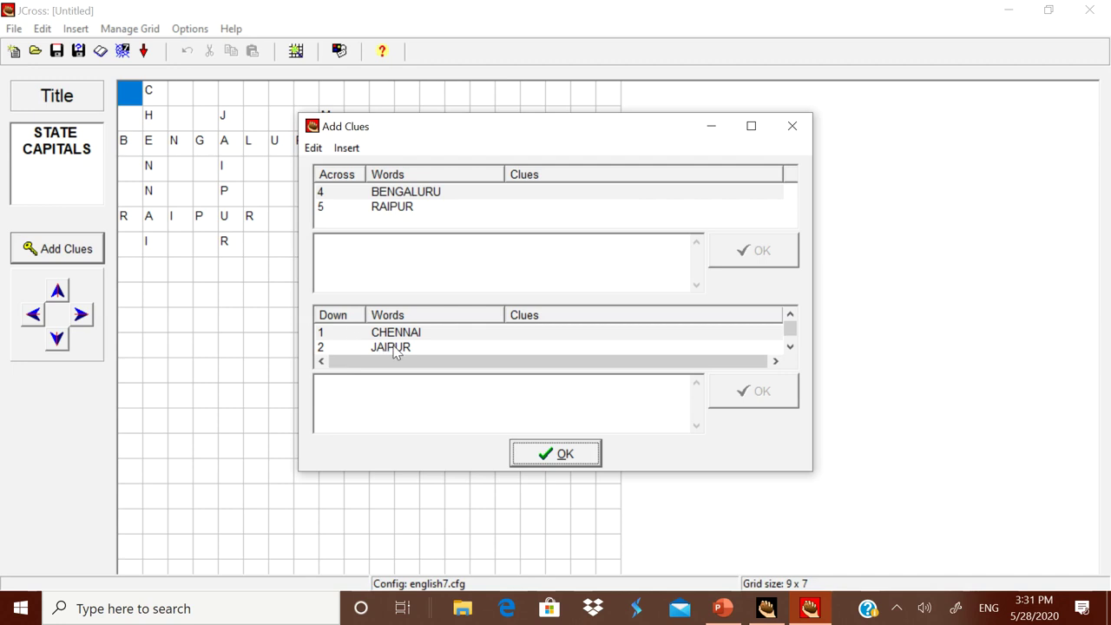
left_click(790, 346)
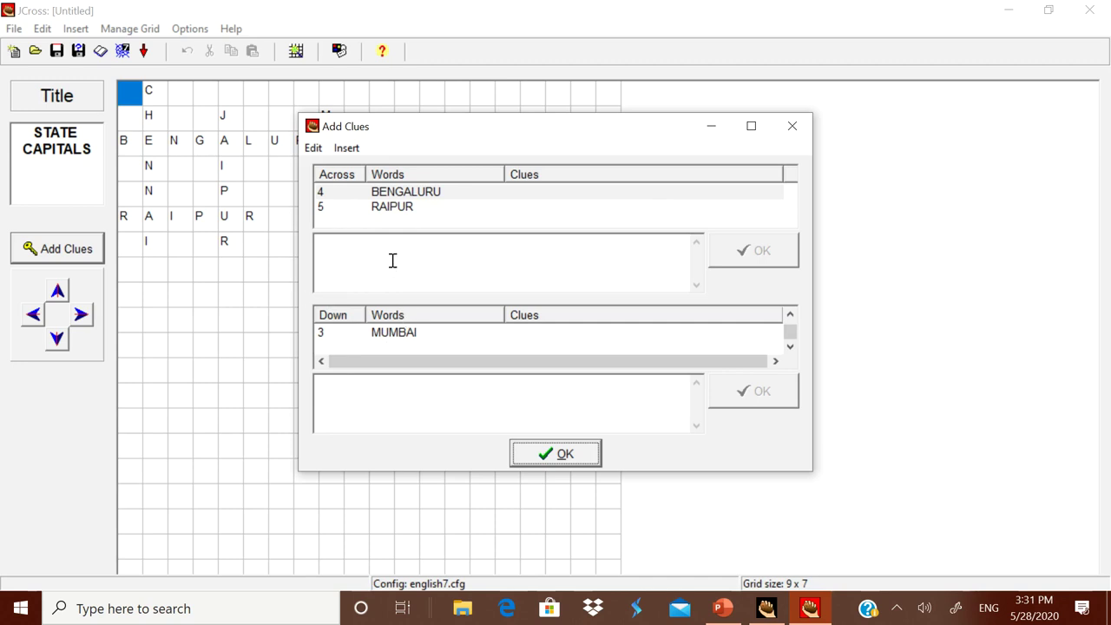
left_click(356, 198)
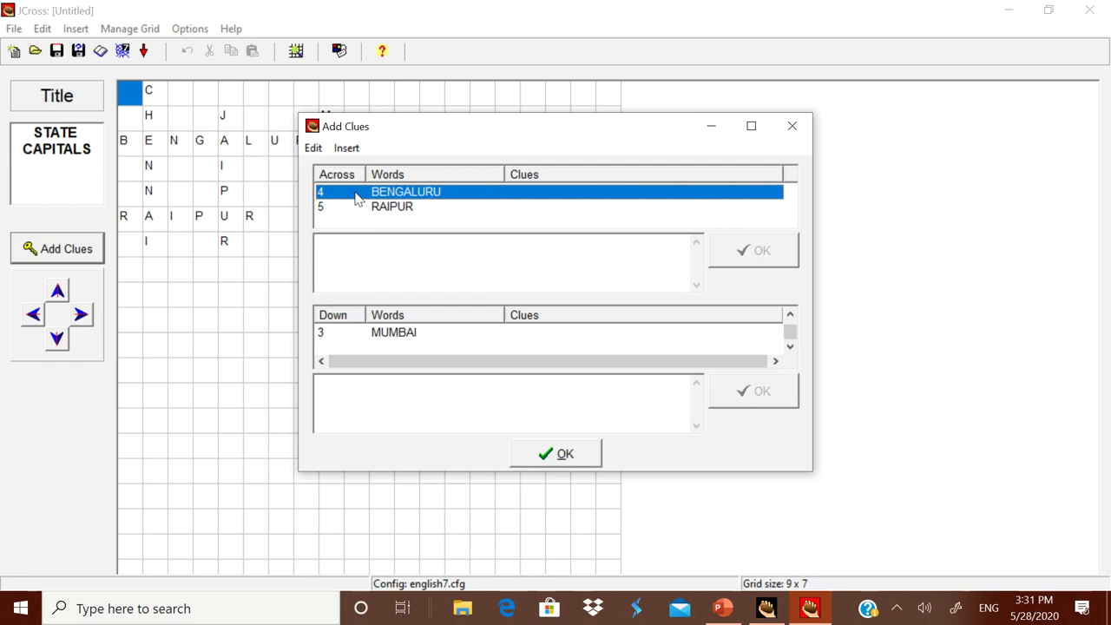
left_click(326, 199)
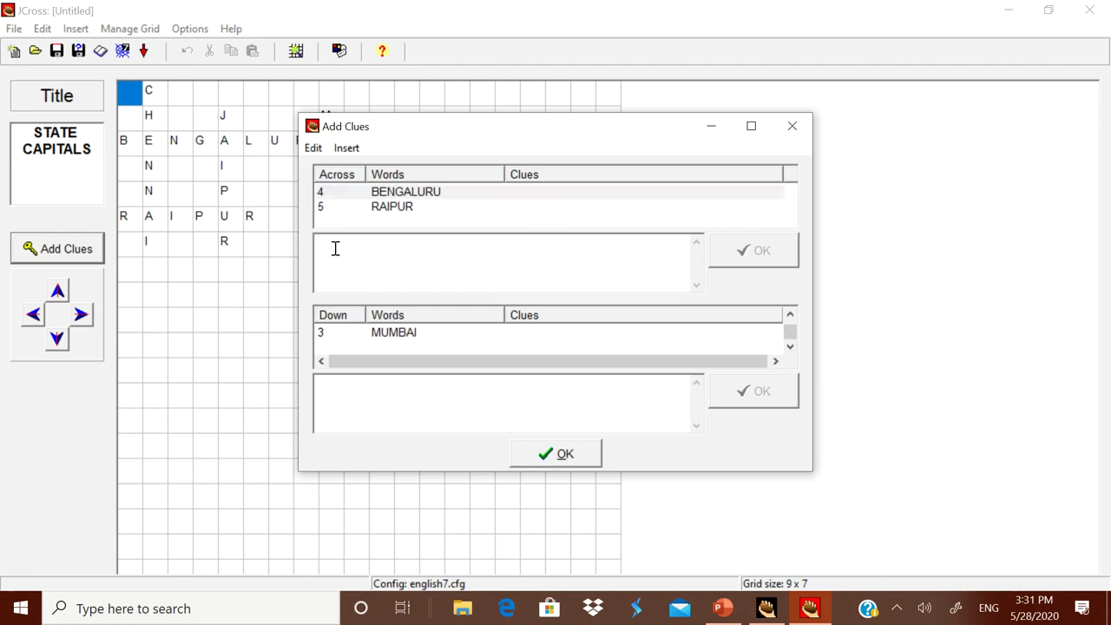
type("cAPITAL")
key("BackSpace")
key("BackSpace")
key("BackSpace")
key("BackSpace")
key("BackSpace")
key("BackSpace")
type("Capital of Karnataka")
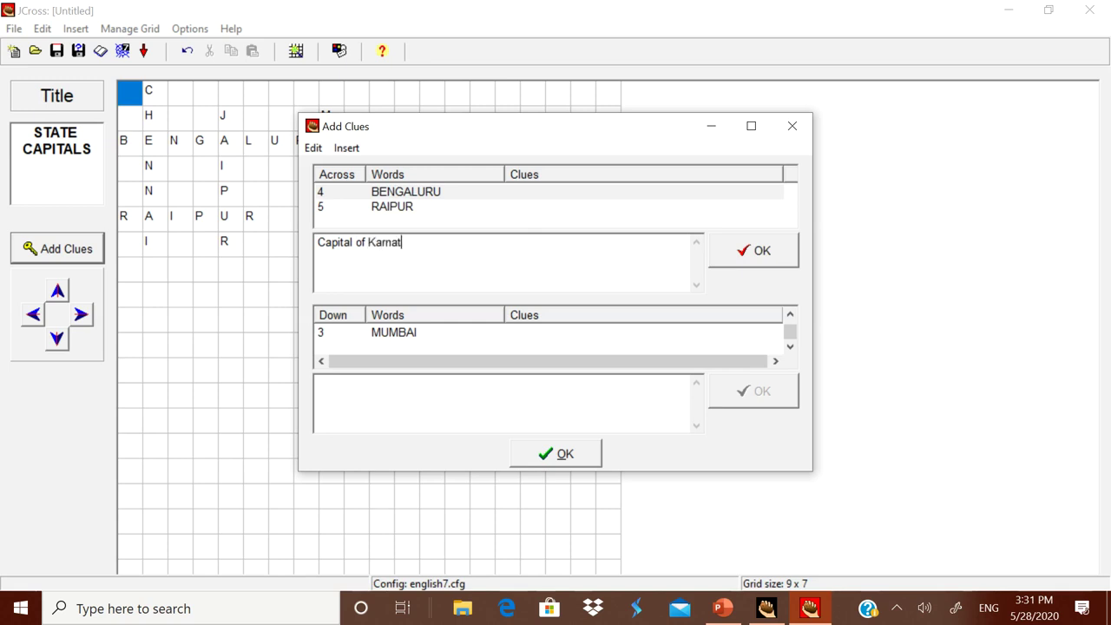
left_click(756, 250)
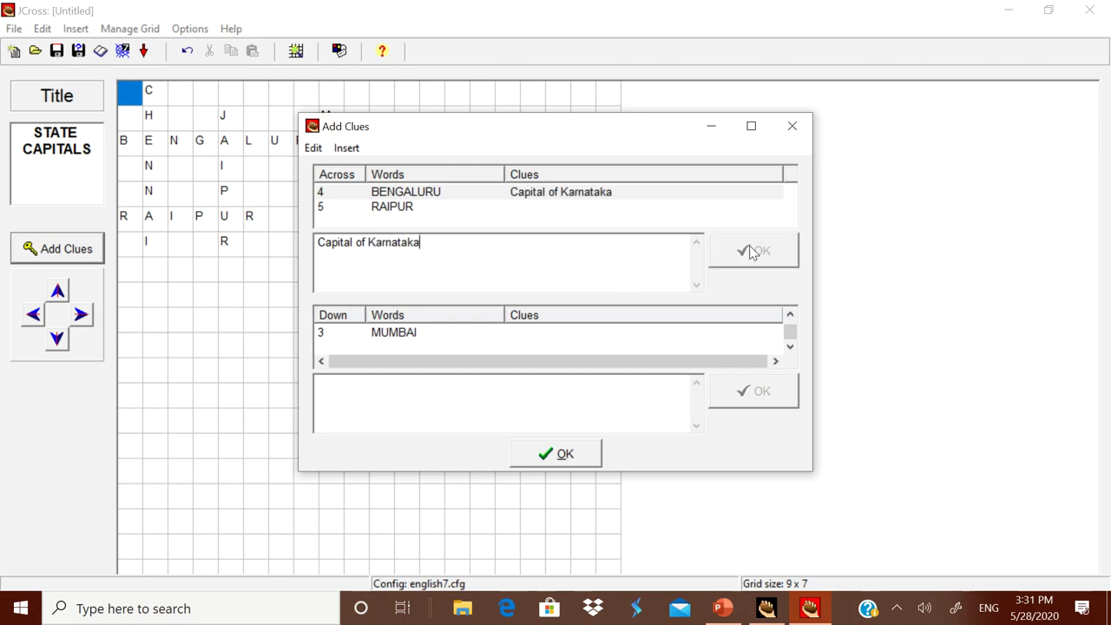
Give RAIPUR the clue 'Capital of Chattisgarh'.
left_click(326, 212)
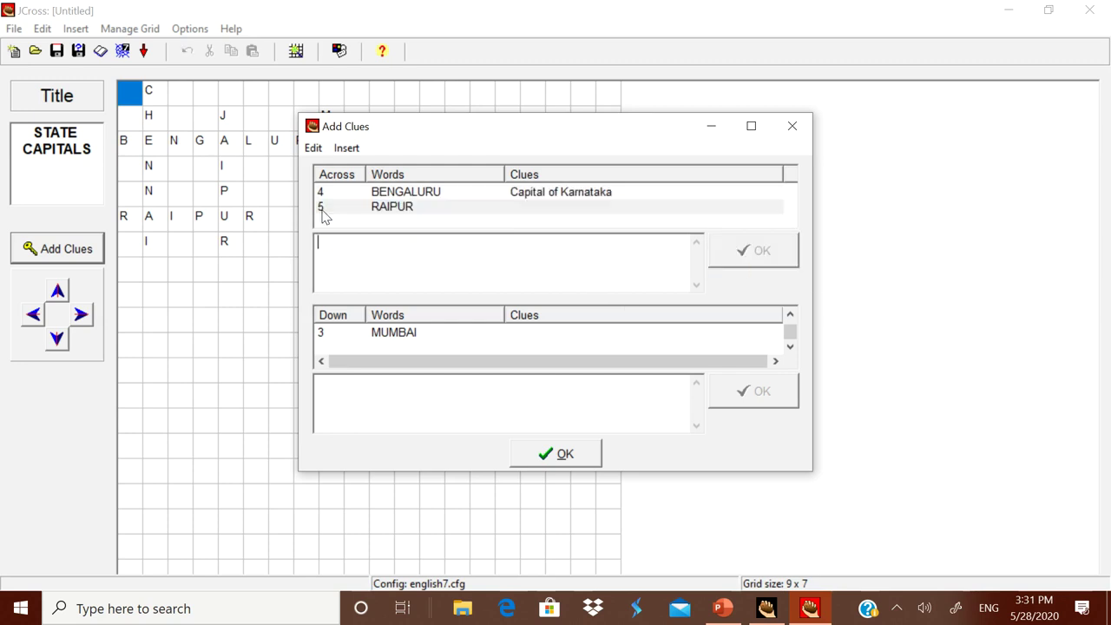
left_click(380, 266)
type("Capital of")
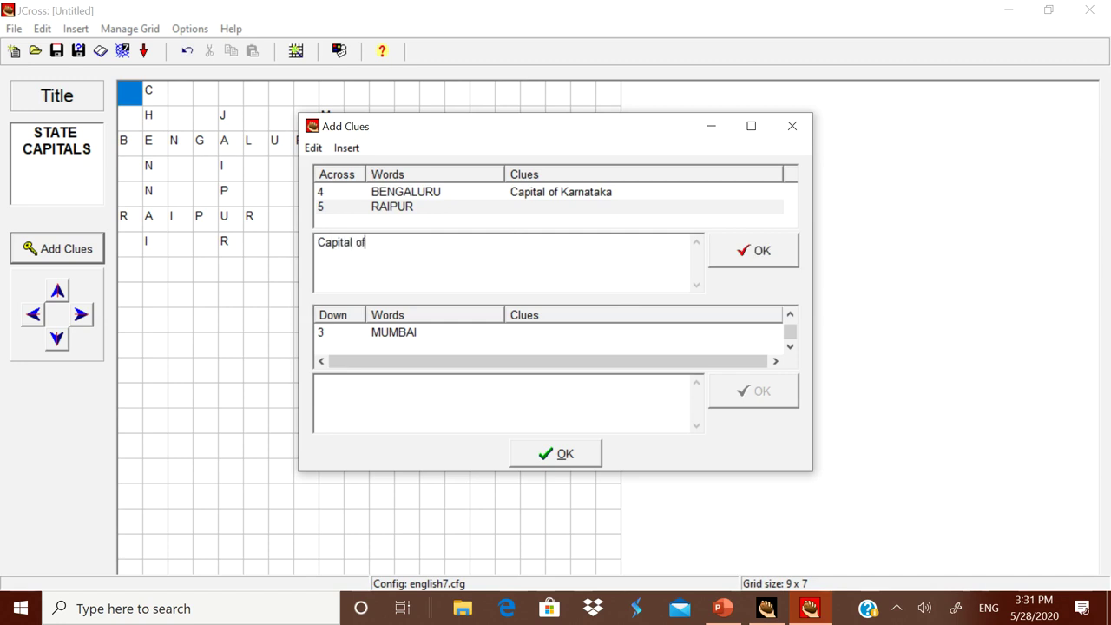
type(" Chattisgarh")
left_click(773, 260)
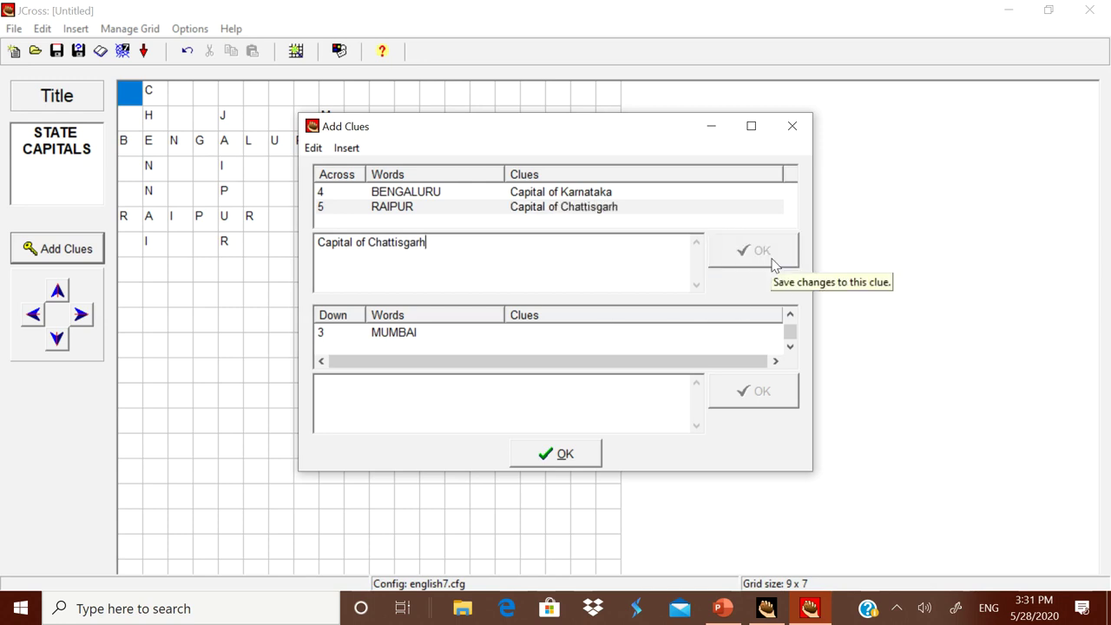
Discard an unsaved Rajsthan entry and give CHENNAI the clue 'Capital of Tamil Nadu'.
scroll(499, 330, "up", 1)
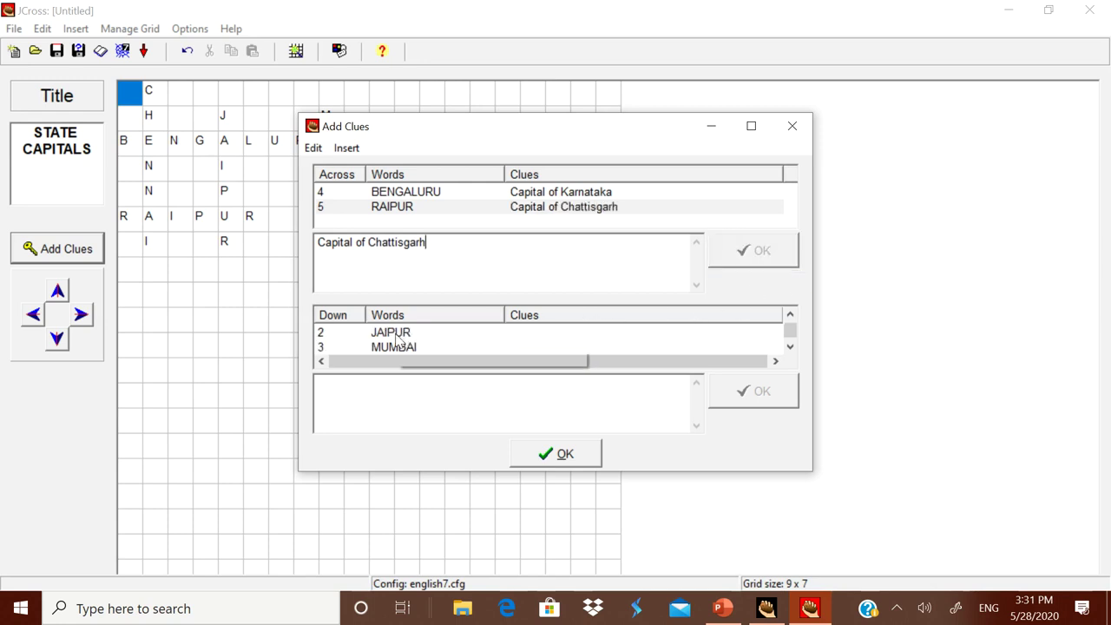
left_click(396, 335)
type("Capital of")
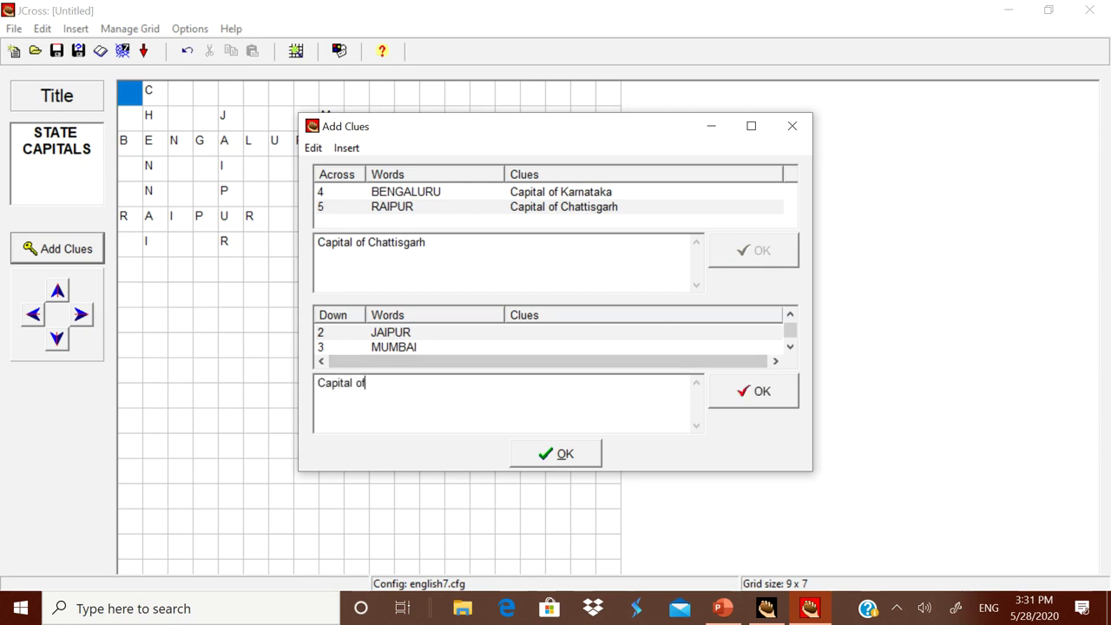
type(" Rajsthan")
left_click(333, 346)
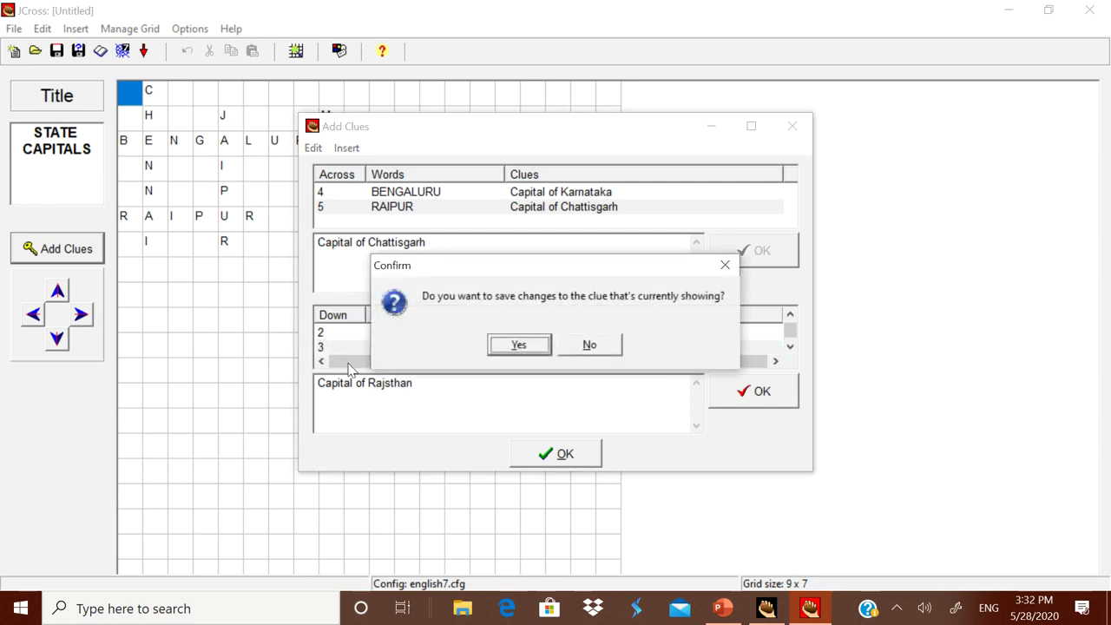
left_click(595, 344)
scroll(395, 346, "up", 1)
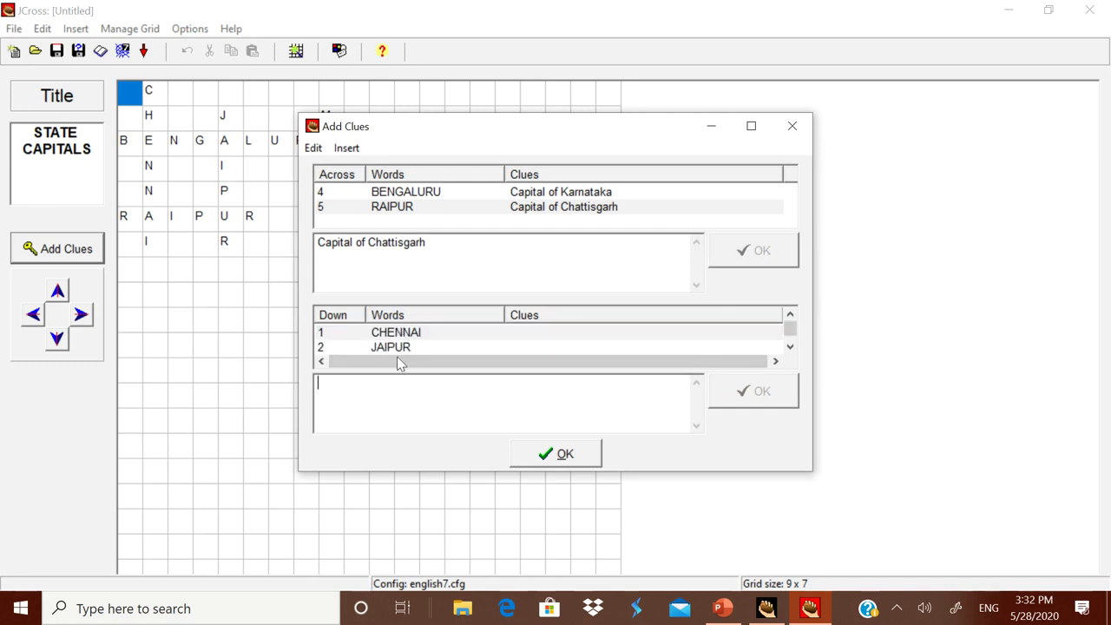
type("Capital of Tamil Nadu")
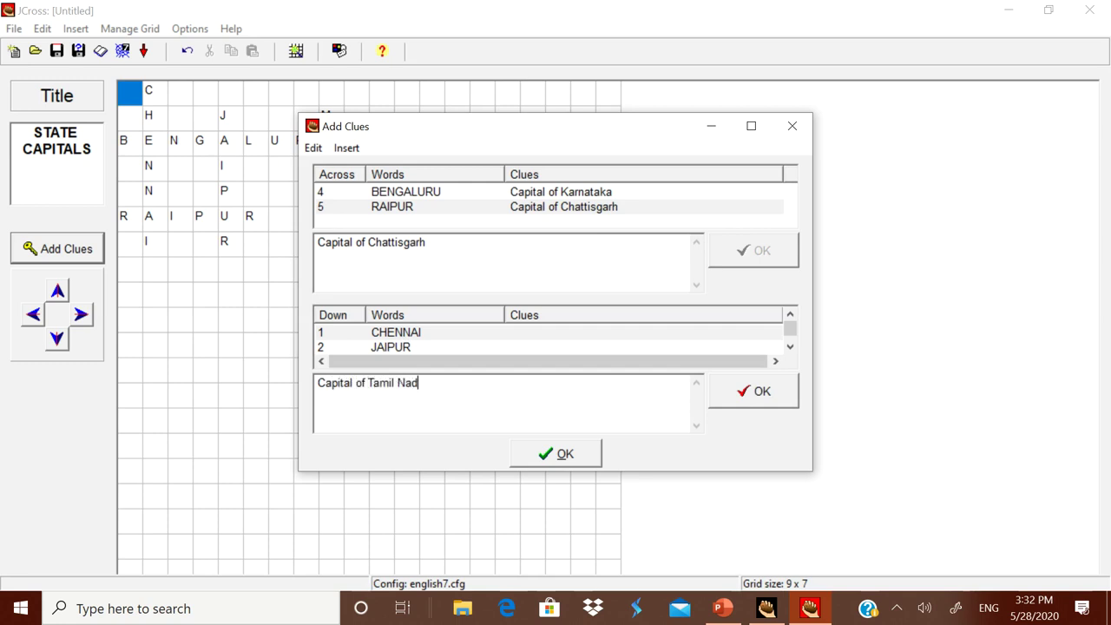
left_click(758, 394)
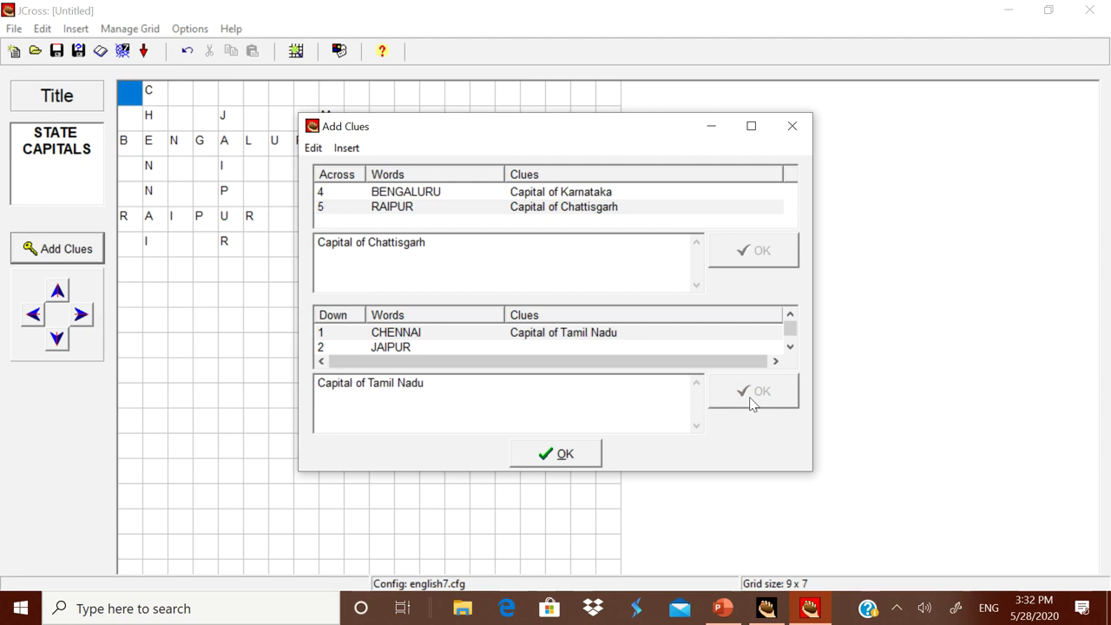
Give JAIPUR 'Capital of Rajsthan' and MUMBAI 'Capital of Maharatra', then close clue entry.
left_click(391, 349)
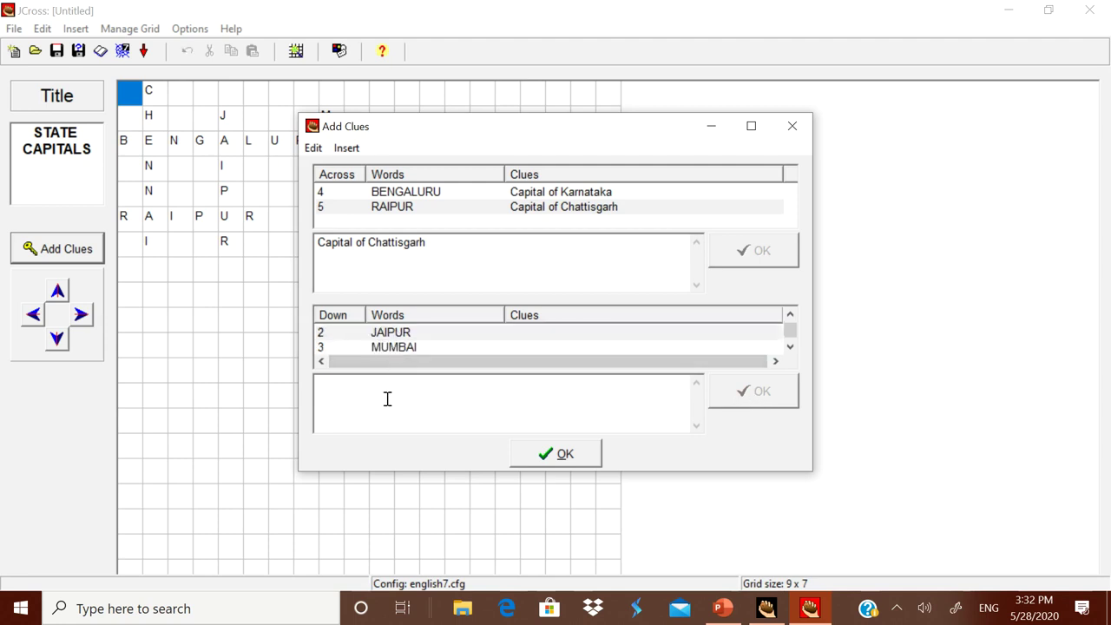
type("Capital of Rajsthan")
left_click(781, 391)
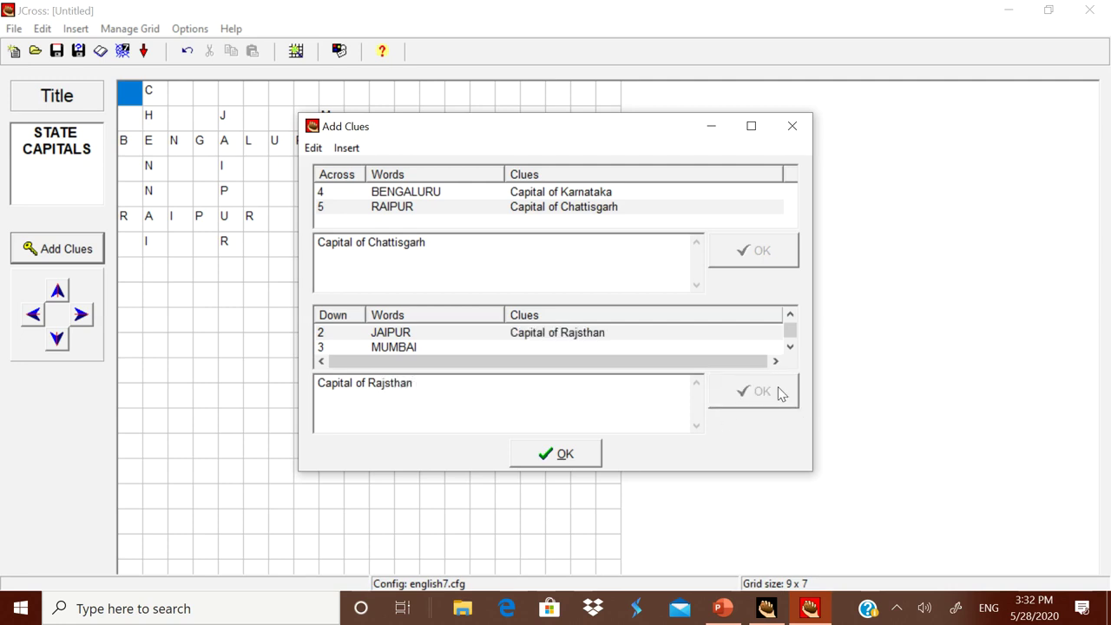
left_click(406, 347)
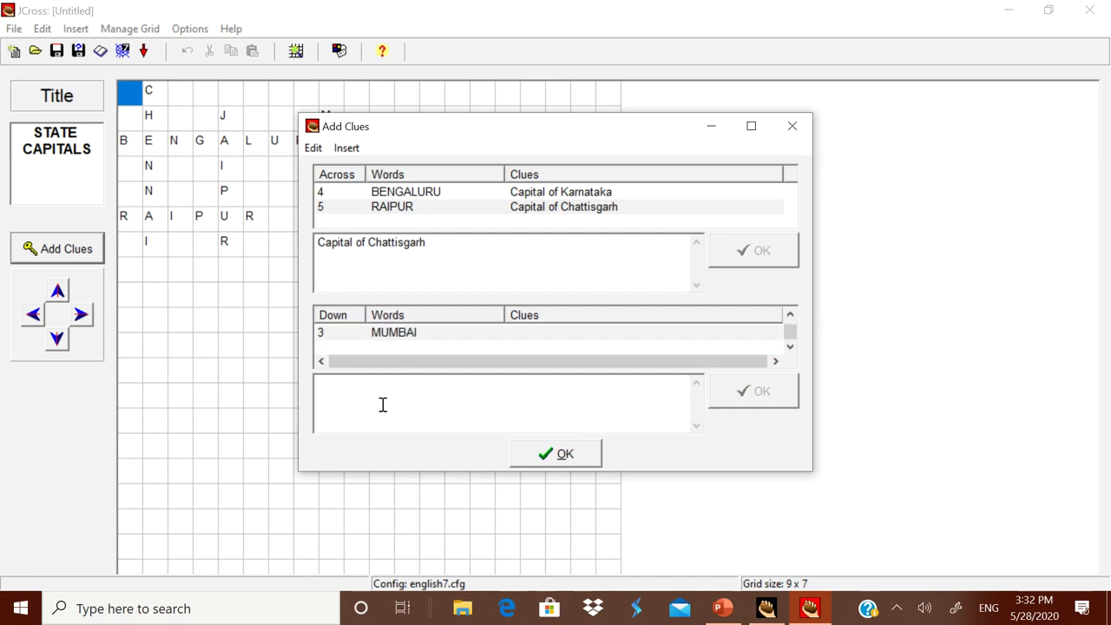
type("Capital of Maharatra")
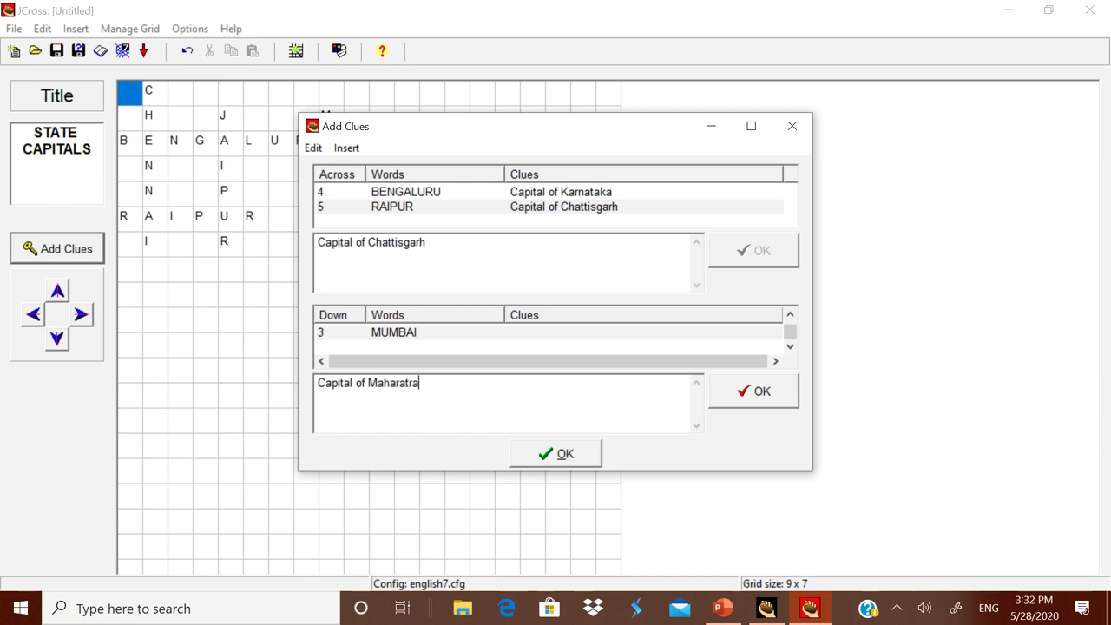
left_click(773, 404)
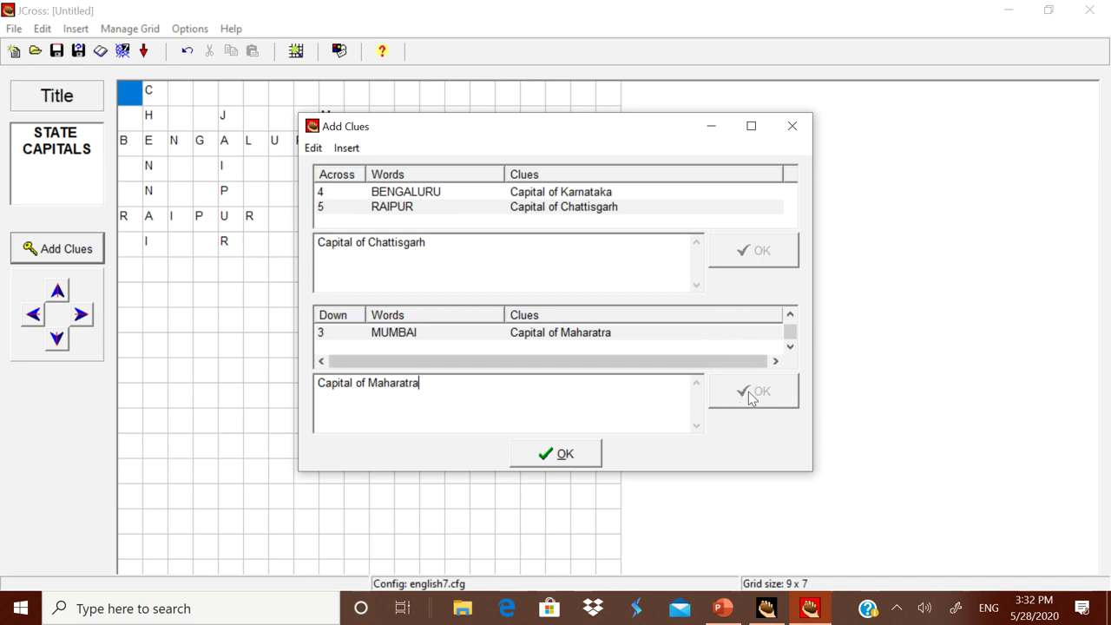
left_click(565, 455)
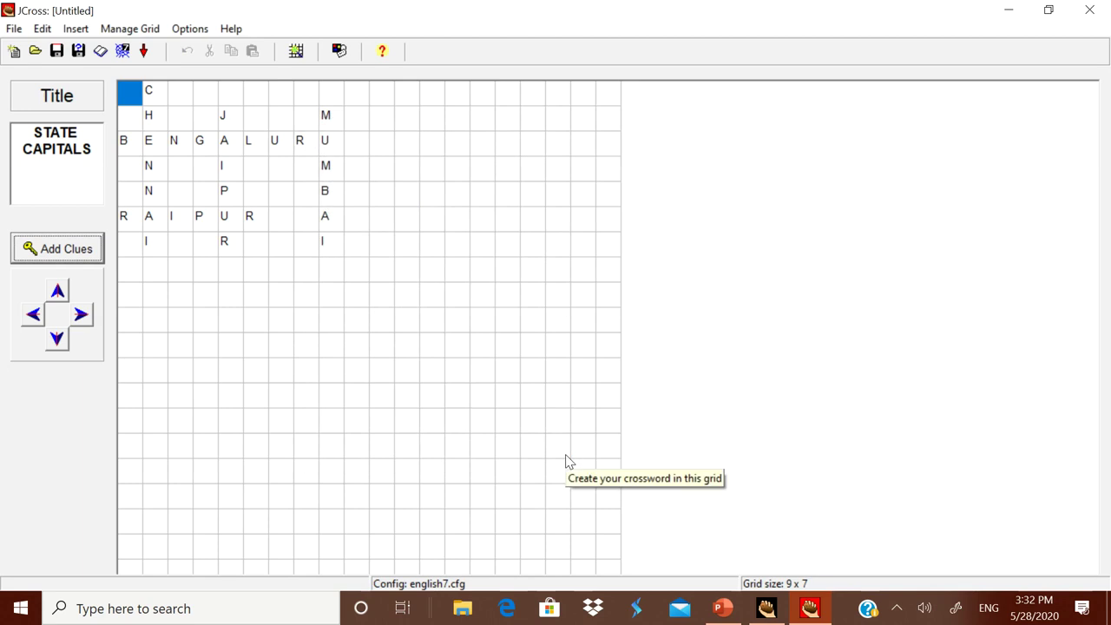
Save a Standard Format web page 'capital of states.htm', accept the space warning, and view it.
left_click(13, 31)
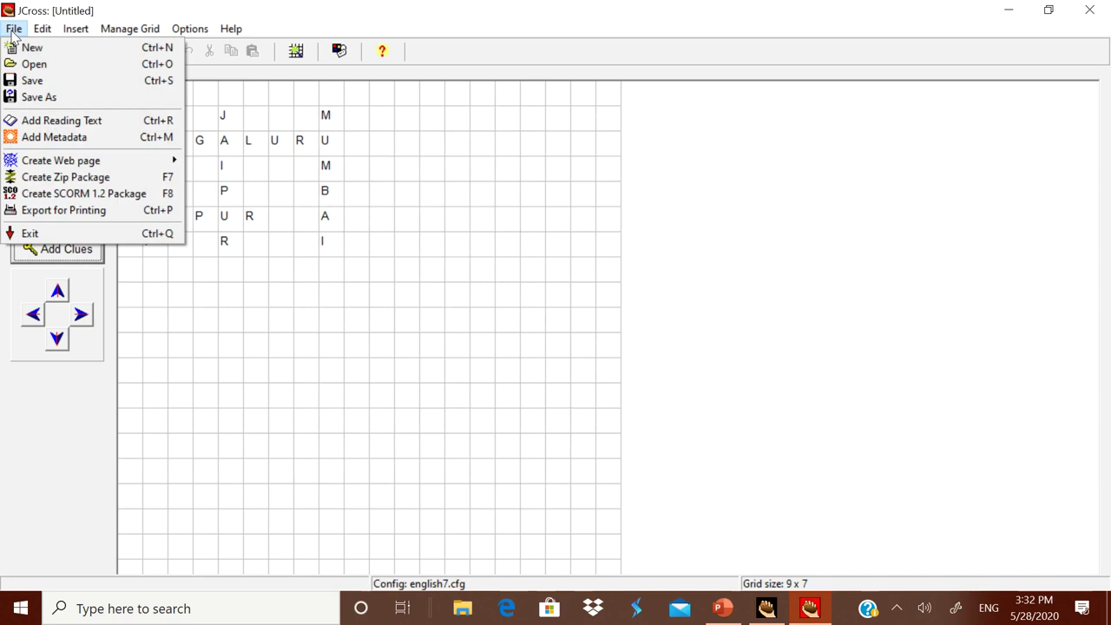
mouse_move(37, 170)
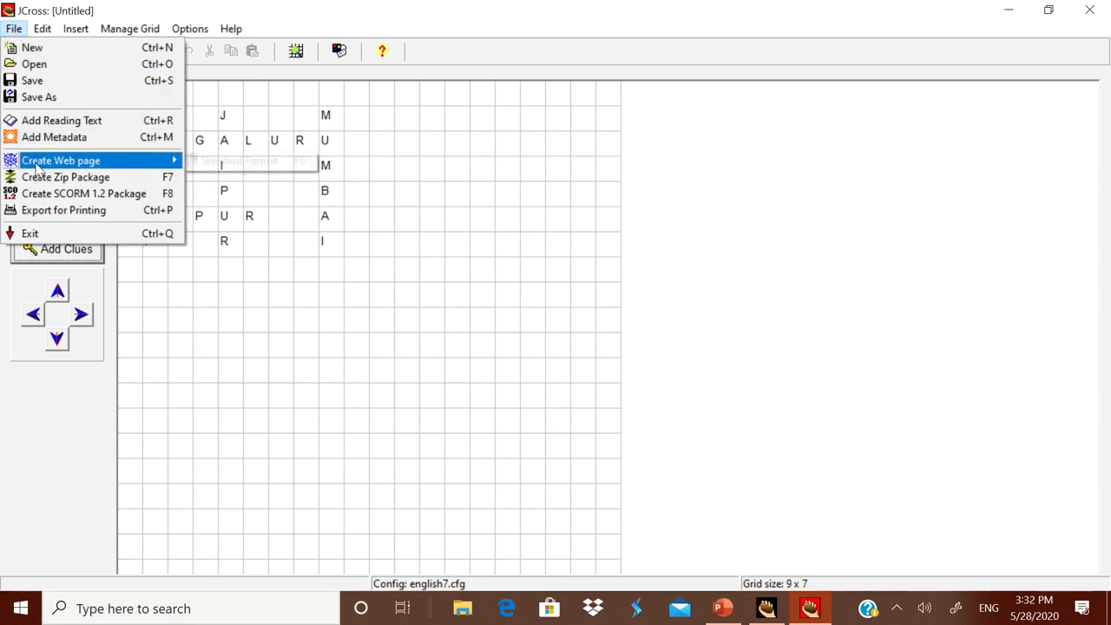
left_click(228, 162)
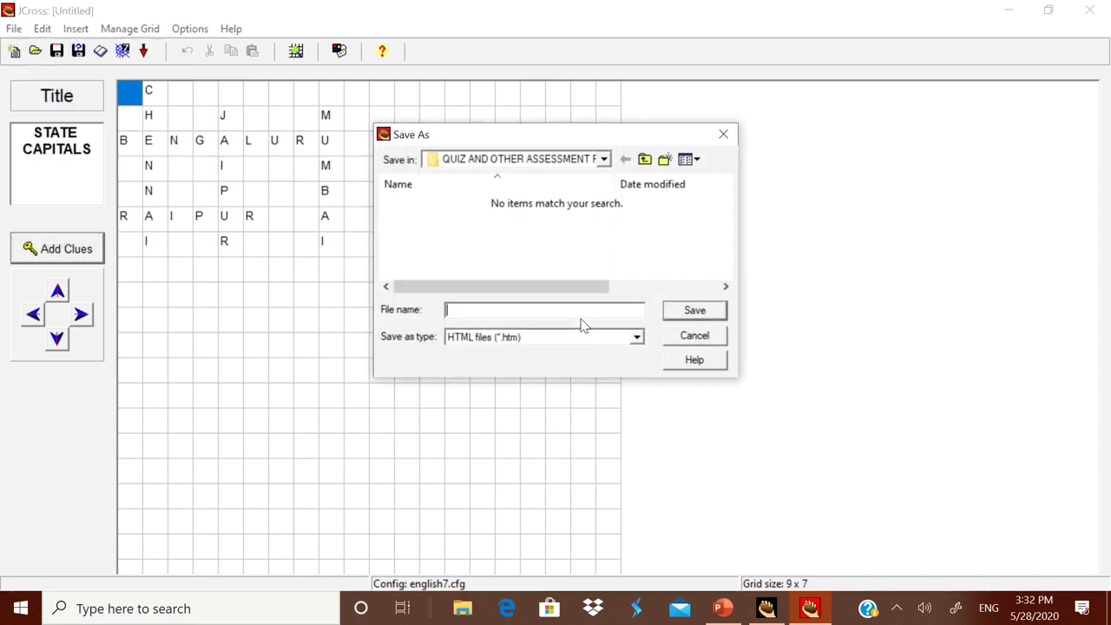
type("capital of states")
left_click(704, 315)
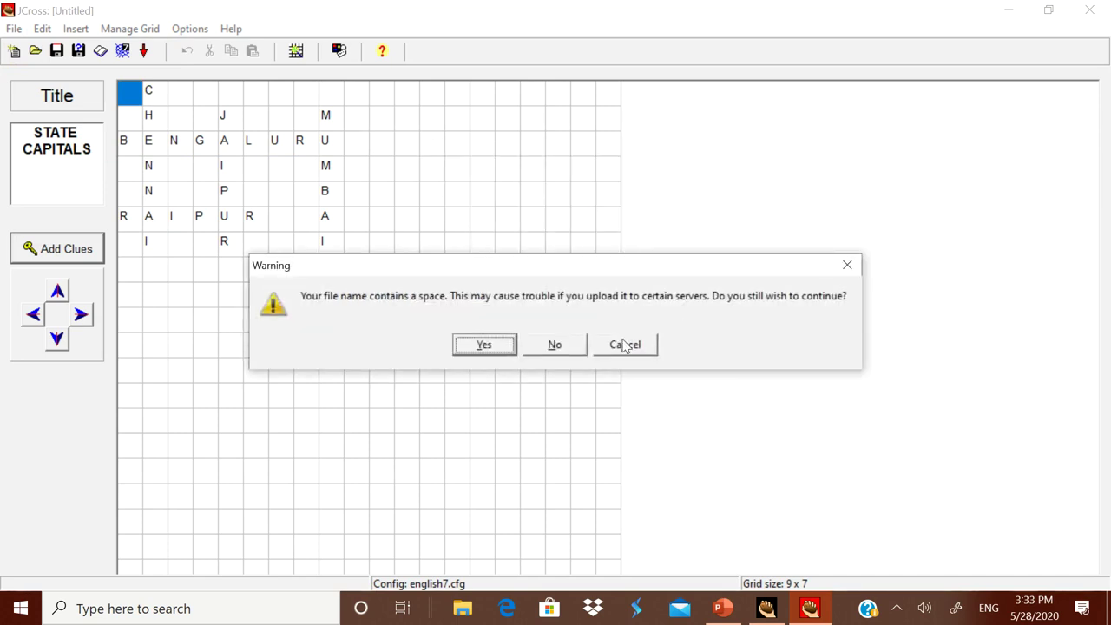
left_click(496, 345)
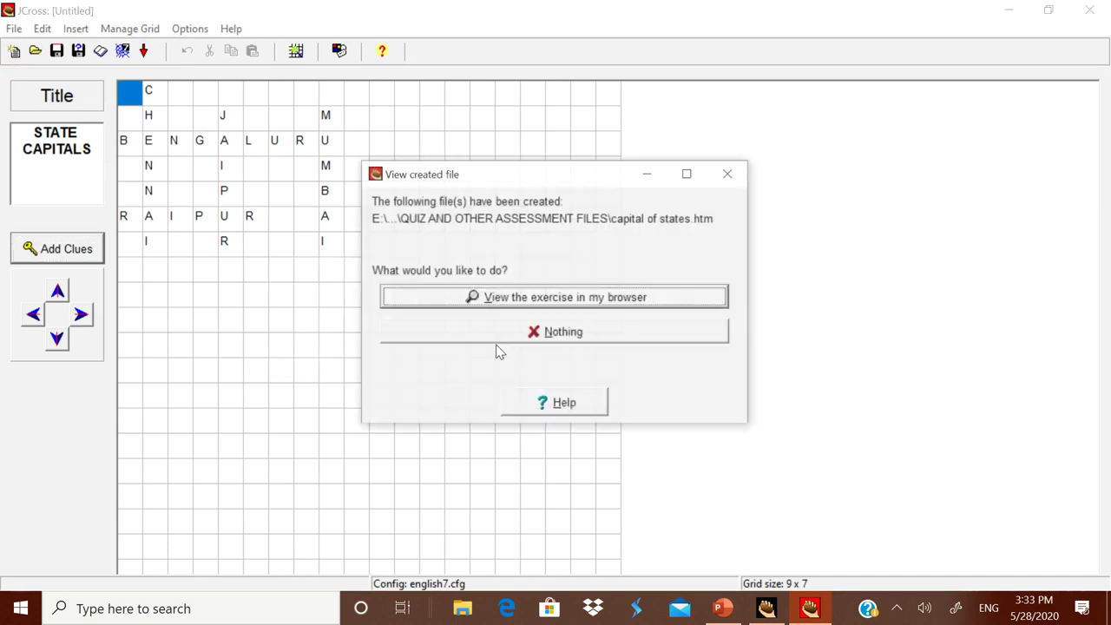
left_click(567, 298)
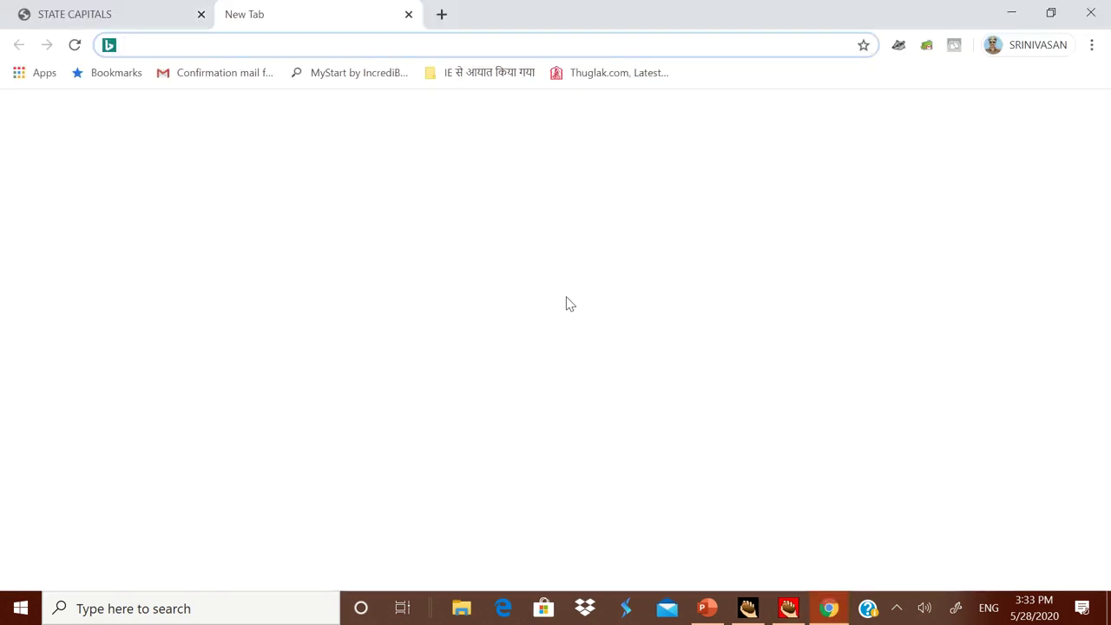
On the STATE CAPITALS tab, enter Chennai for 1 Down and Bengaluru for 4 Across.
left_click(87, 15)
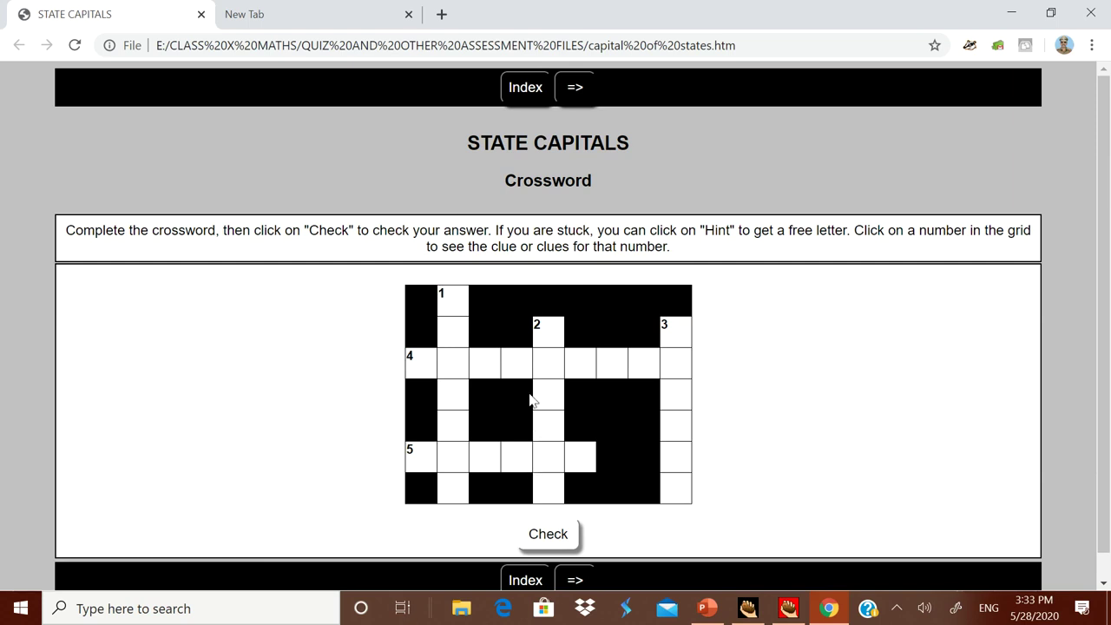
left_click(460, 303)
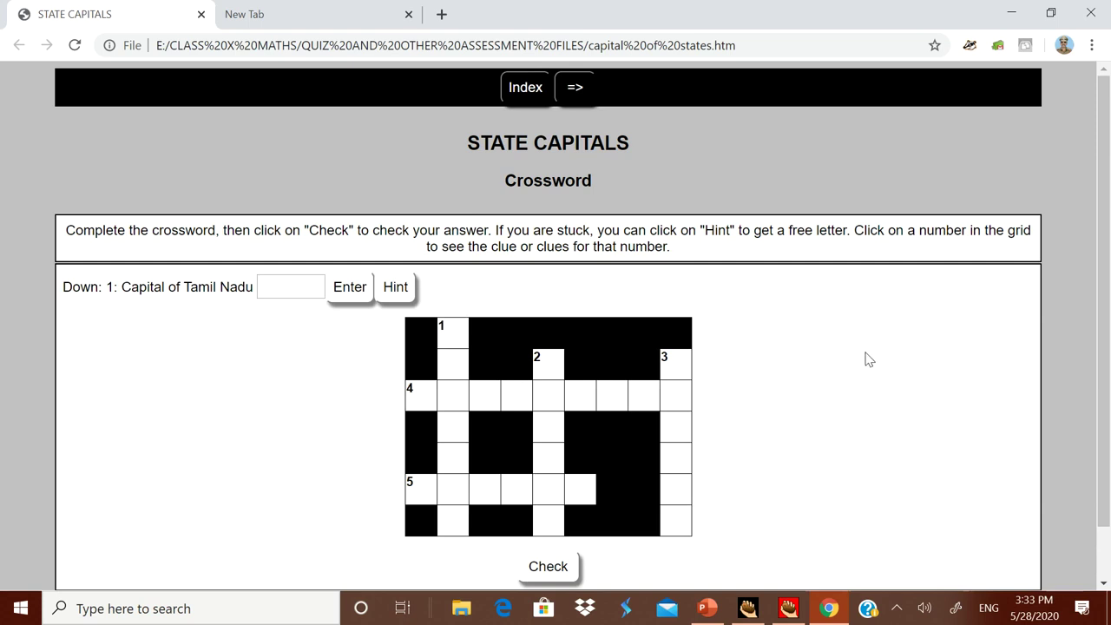
left_click(279, 288)
type("Chennai")
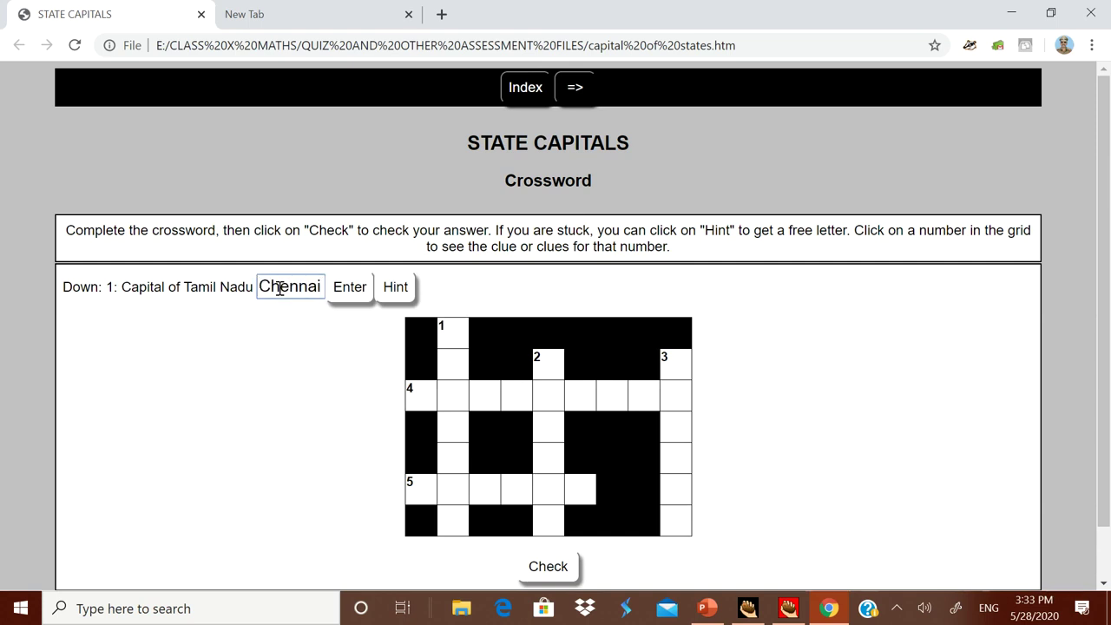
left_click(338, 298)
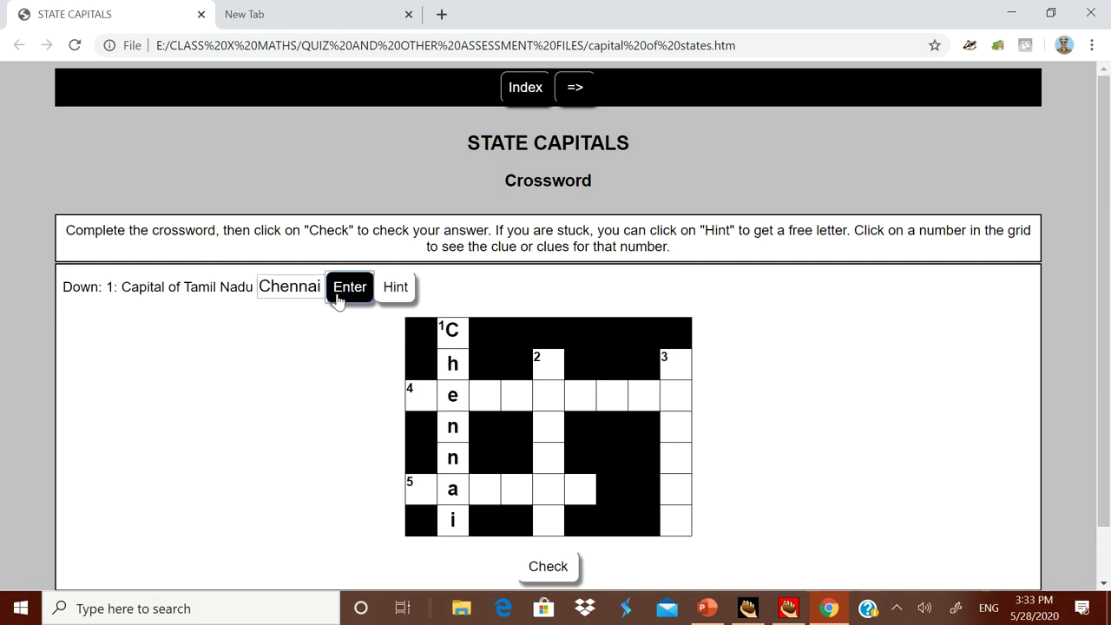
left_click(420, 399)
left_click(283, 288)
type("Bengaluru")
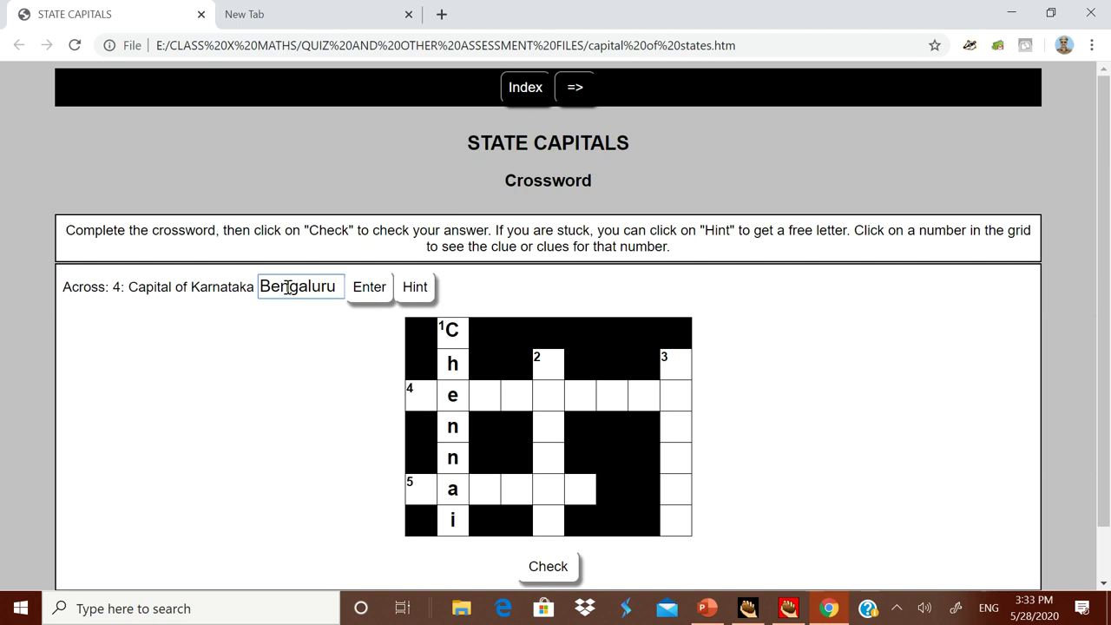
left_click(355, 289)
Enter Jaipur for 2 Down and Mumbai for 3 Down.
left_click(554, 372)
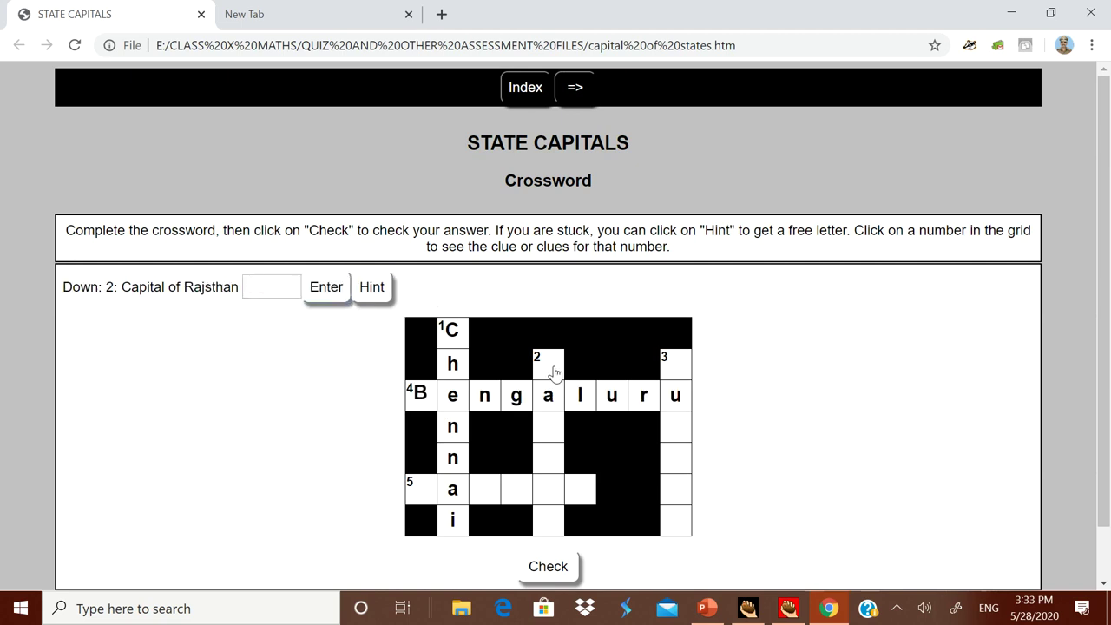
left_click(267, 293)
type("Jaipur")
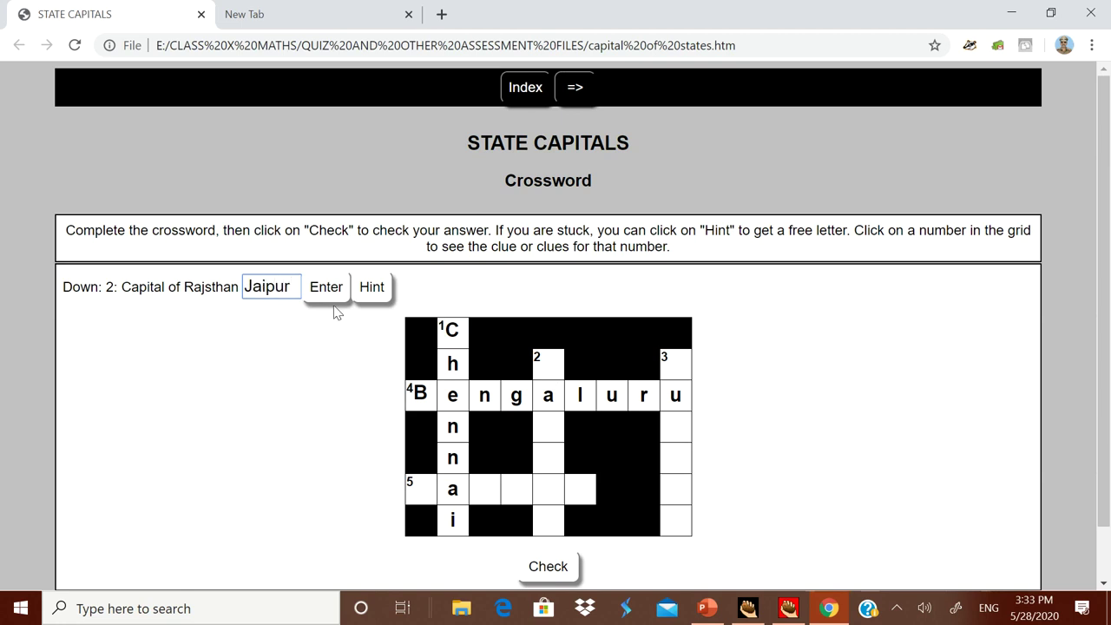
left_click(327, 290)
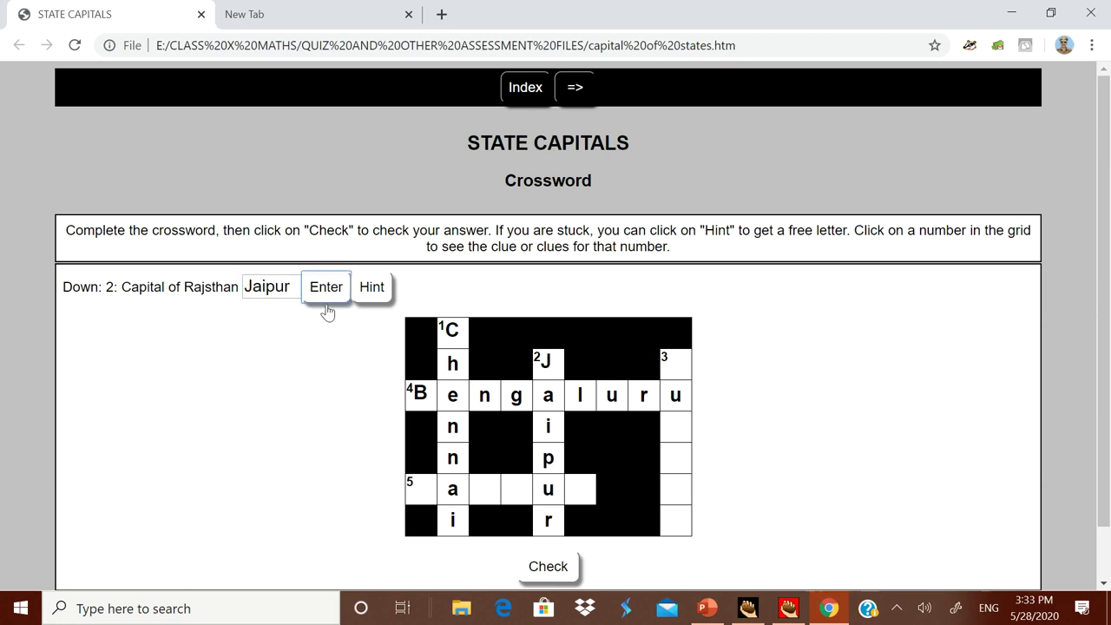
left_click(677, 365)
left_click(272, 284)
type("Mumba")
key("BackSpace")
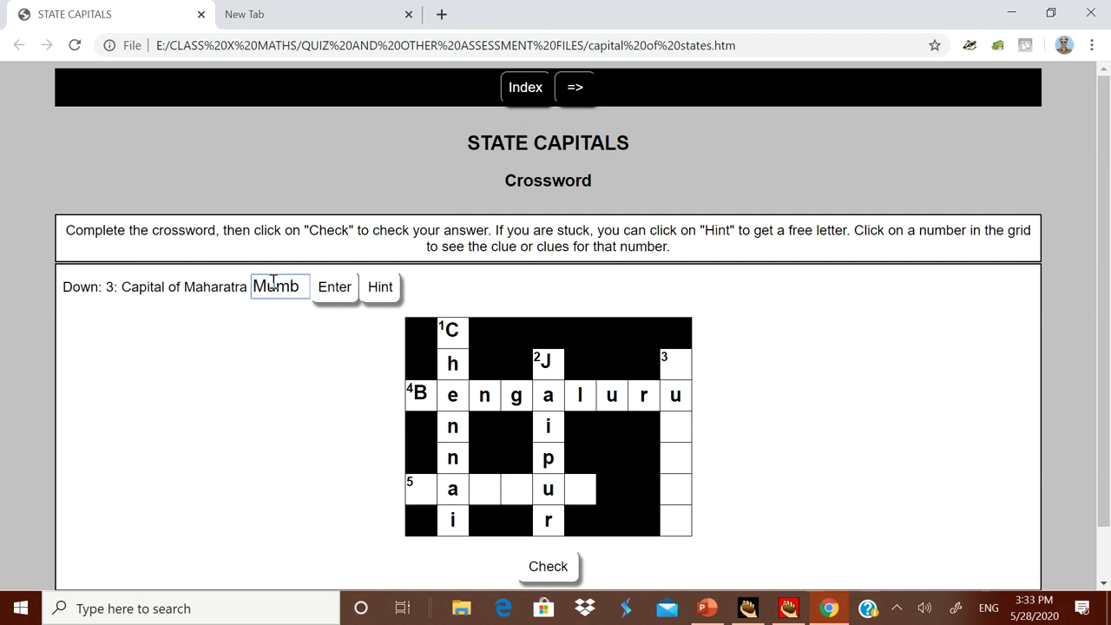
left_click(329, 287)
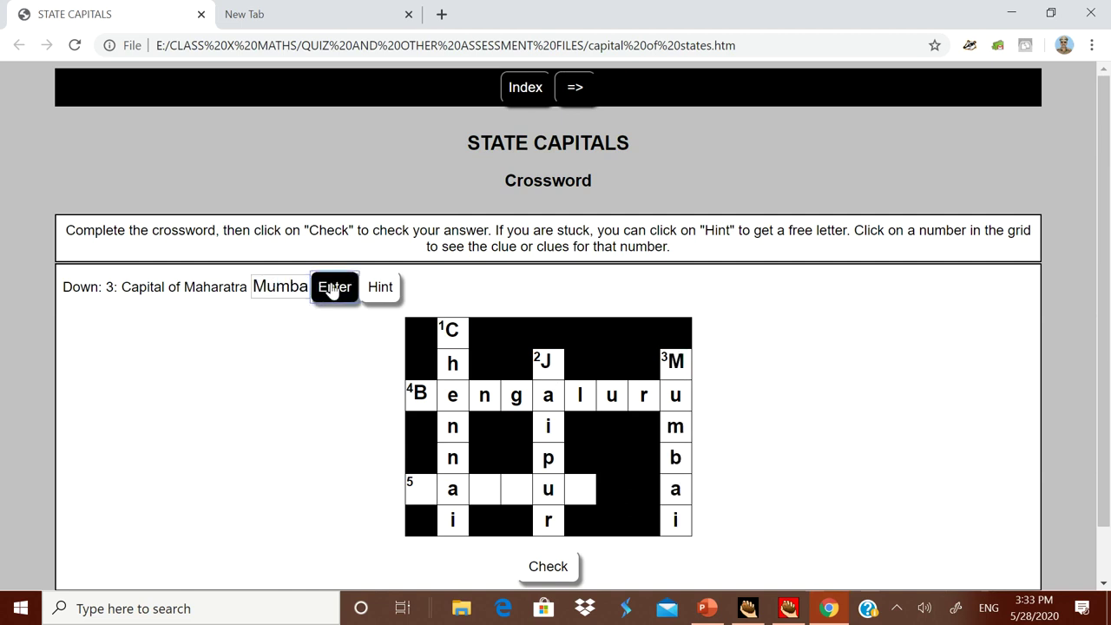
Enter Raipur for 5 Across and check the crossword for a 100% score.
left_click(418, 494)
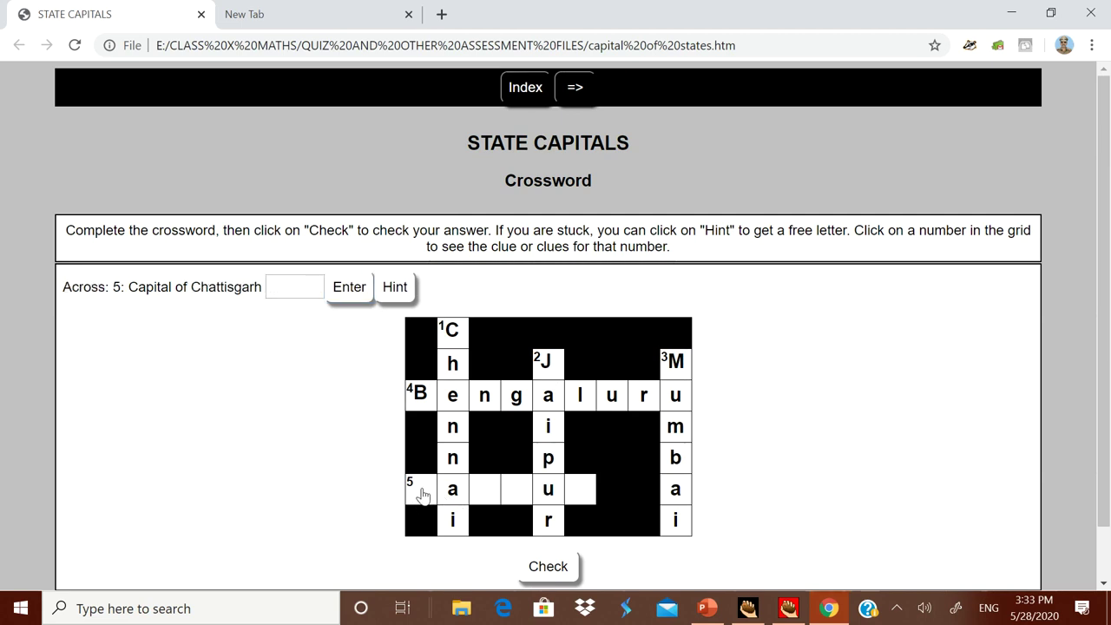
left_click(284, 281)
type("Raipur")
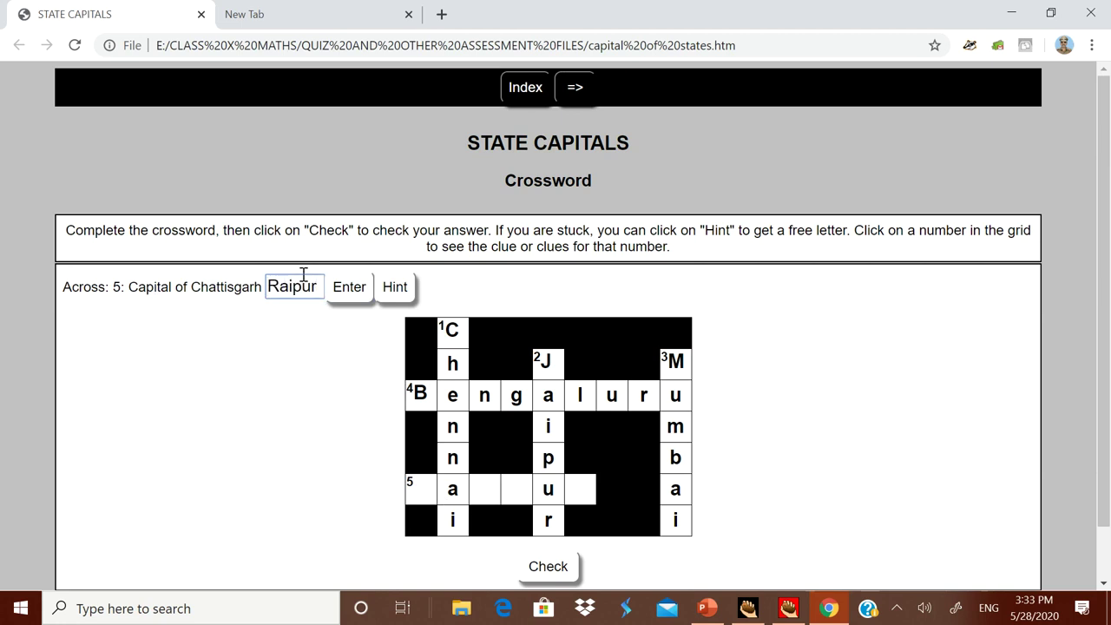
left_click(340, 291)
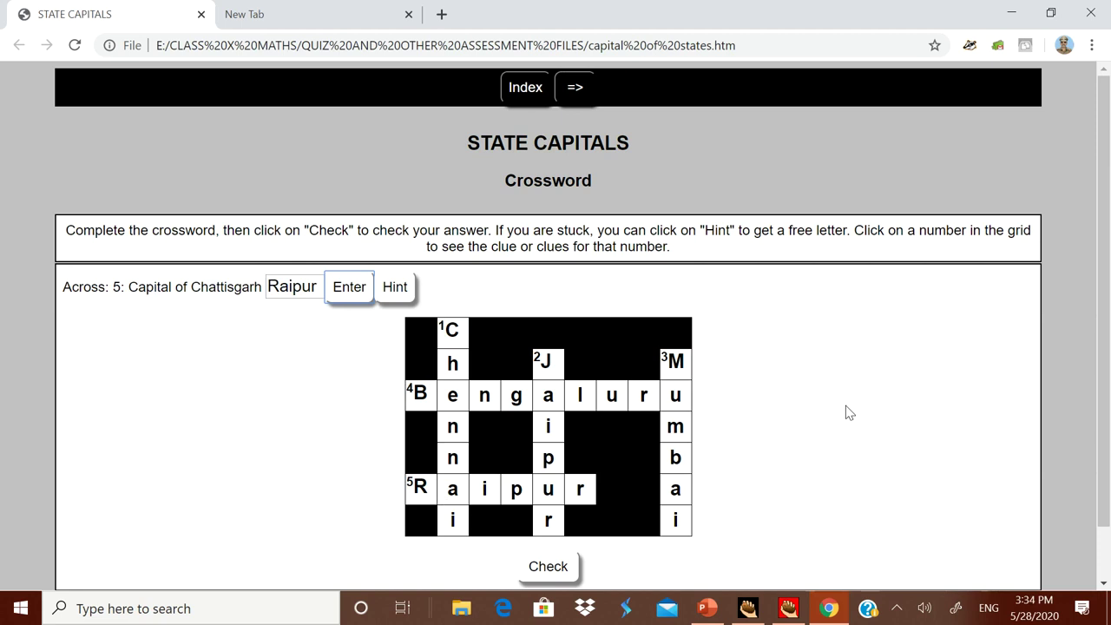
left_click(547, 565)
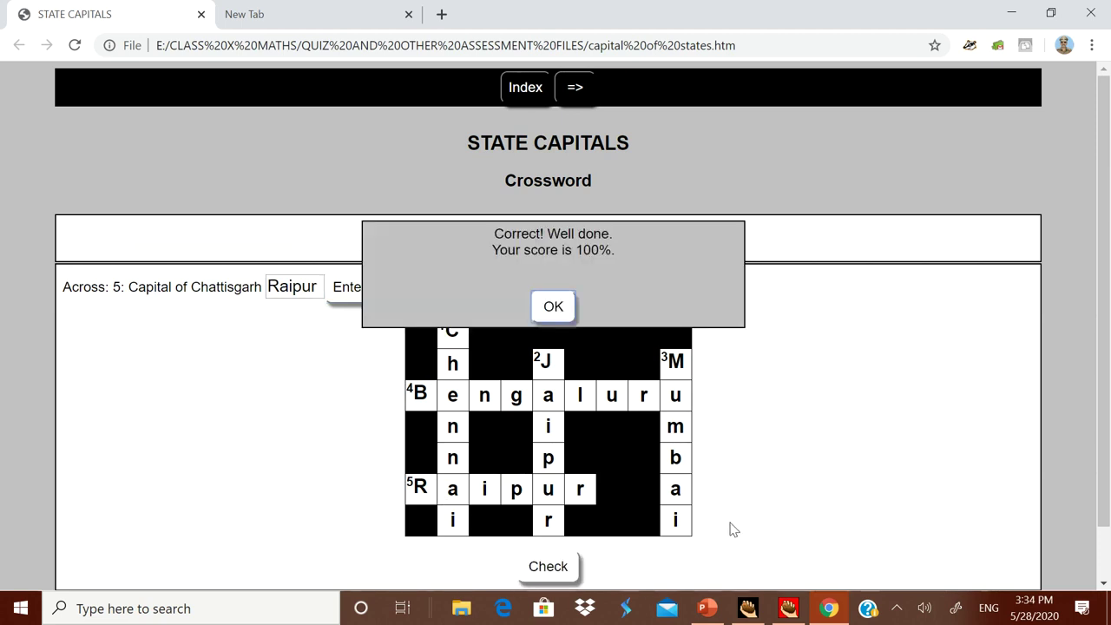